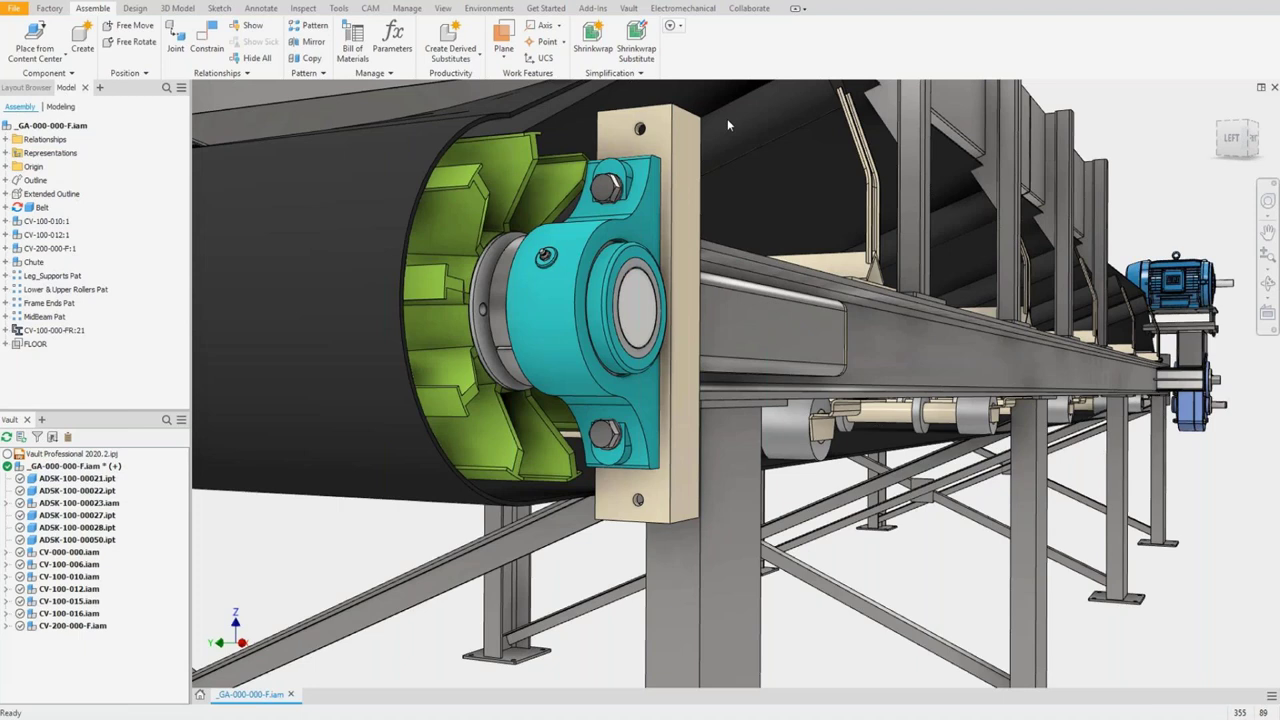
Find duplicates of the parts in the _GA-000-000-F assembly and replace the green pulley part with its blue duplicate.
left_click(629, 9)
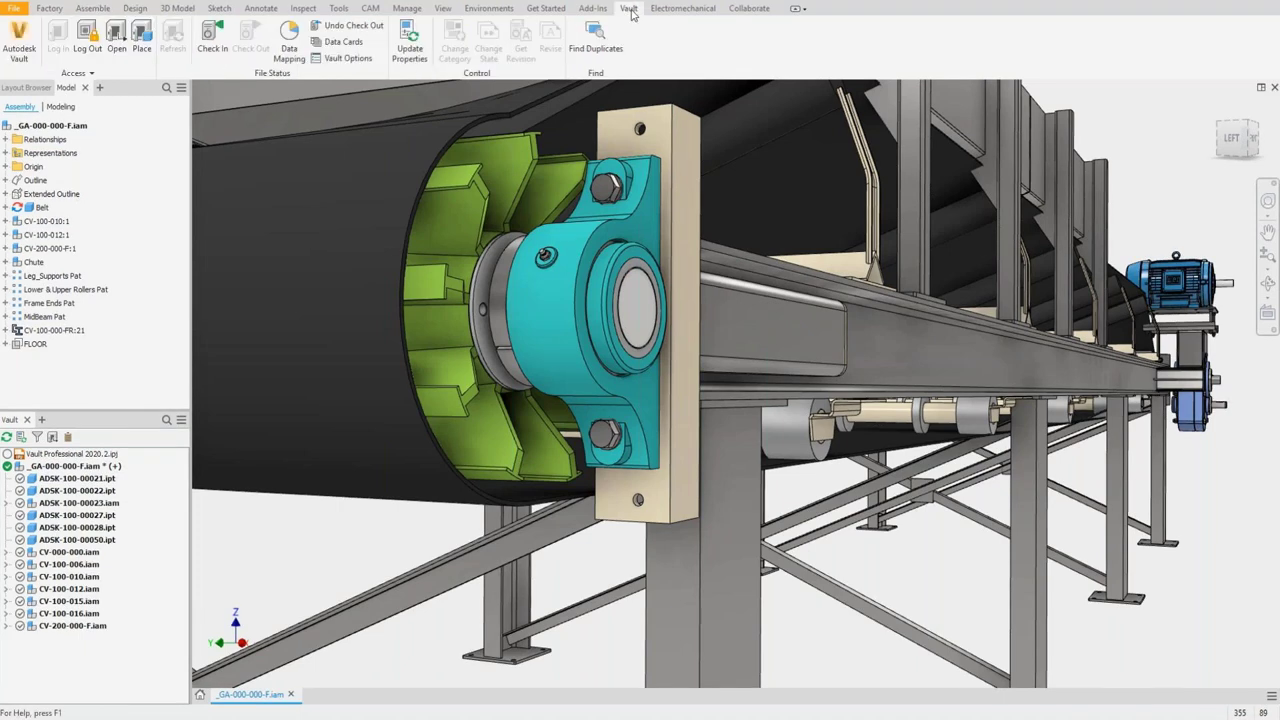
left_click(596, 35)
left_click(80, 126)
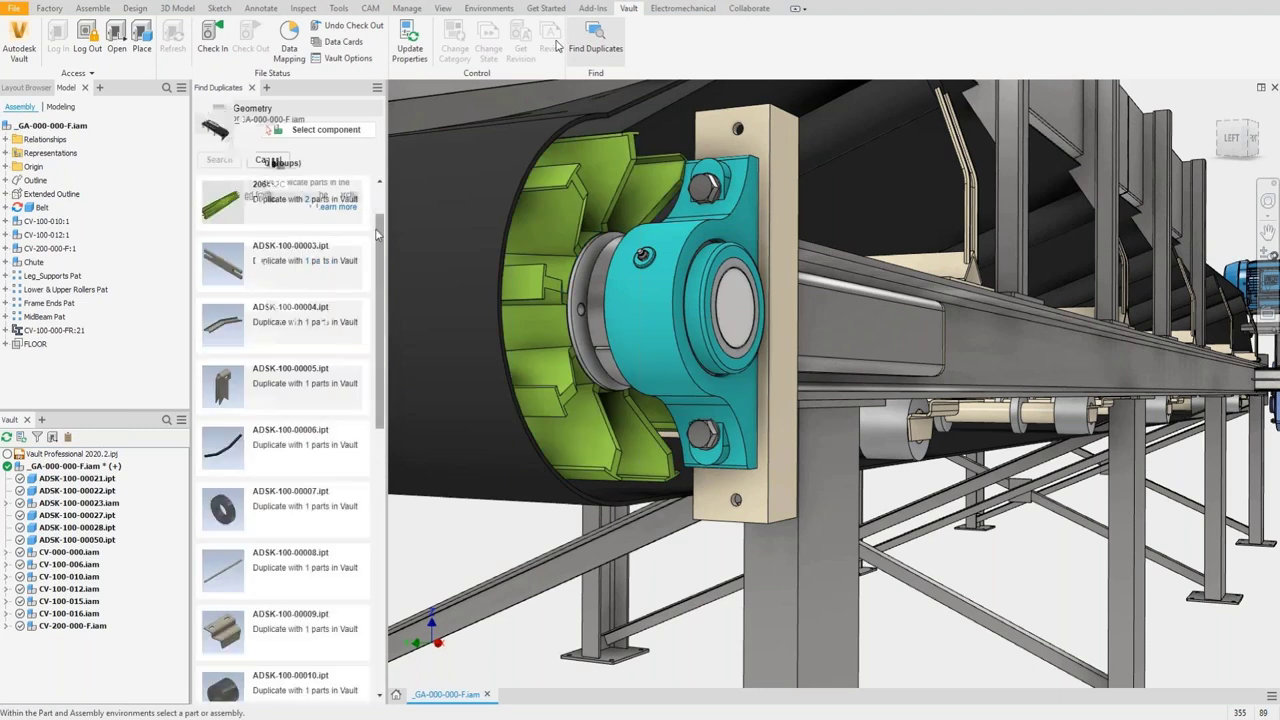
scroll(348, 455, "down", 15)
left_click(348, 455)
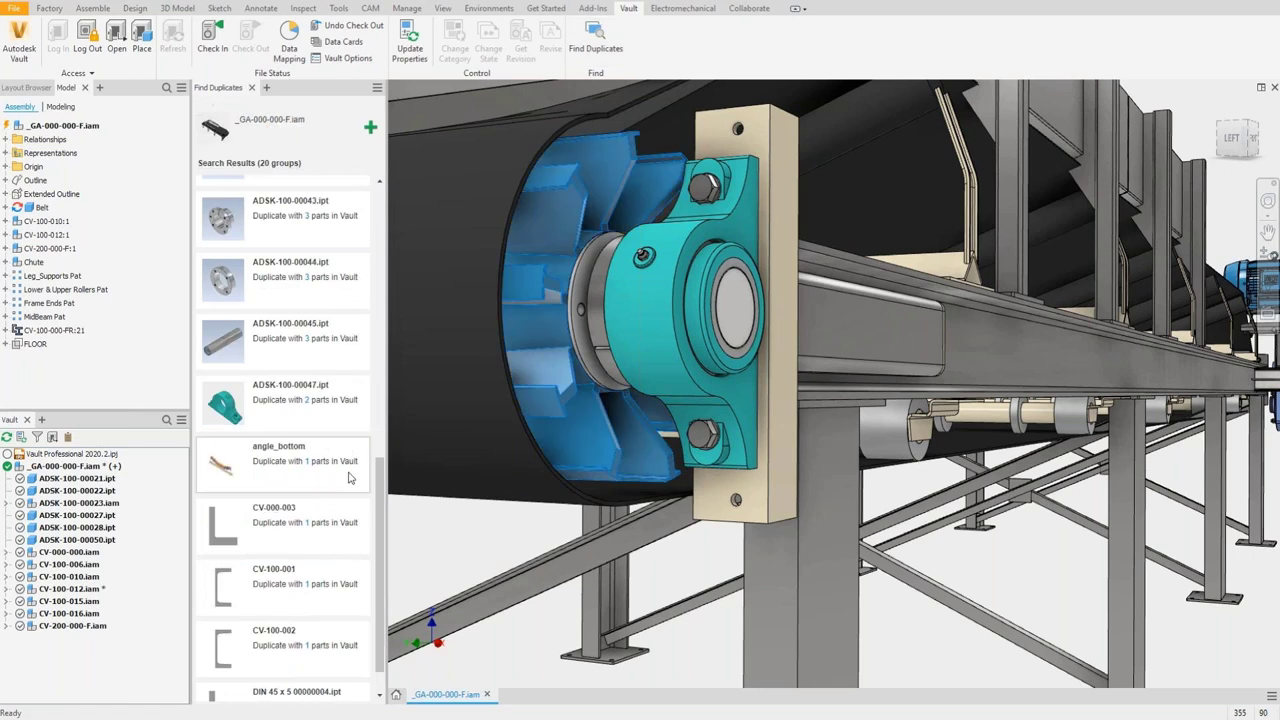
Replace all occurrences of the bearing housing ADSK-100-00047.ipt with ADSK-100-00047-BLUE.ipt.
left_click(367, 283)
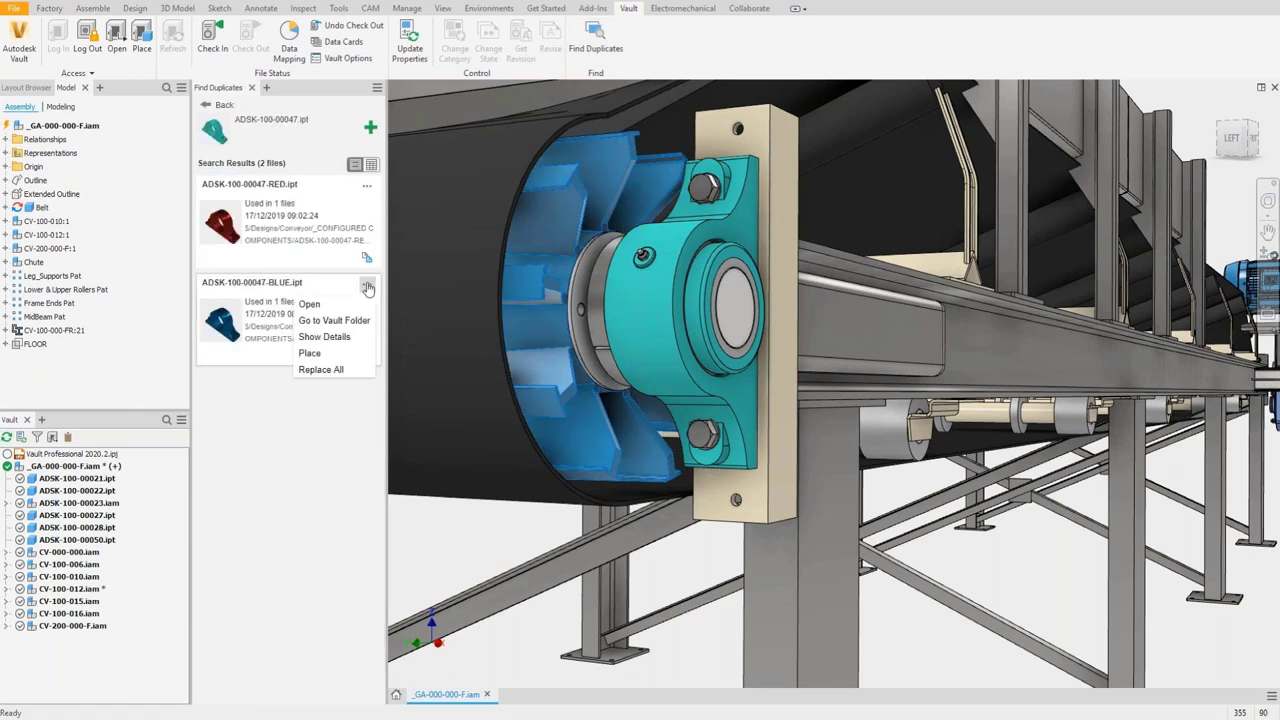
left_click(360, 367)
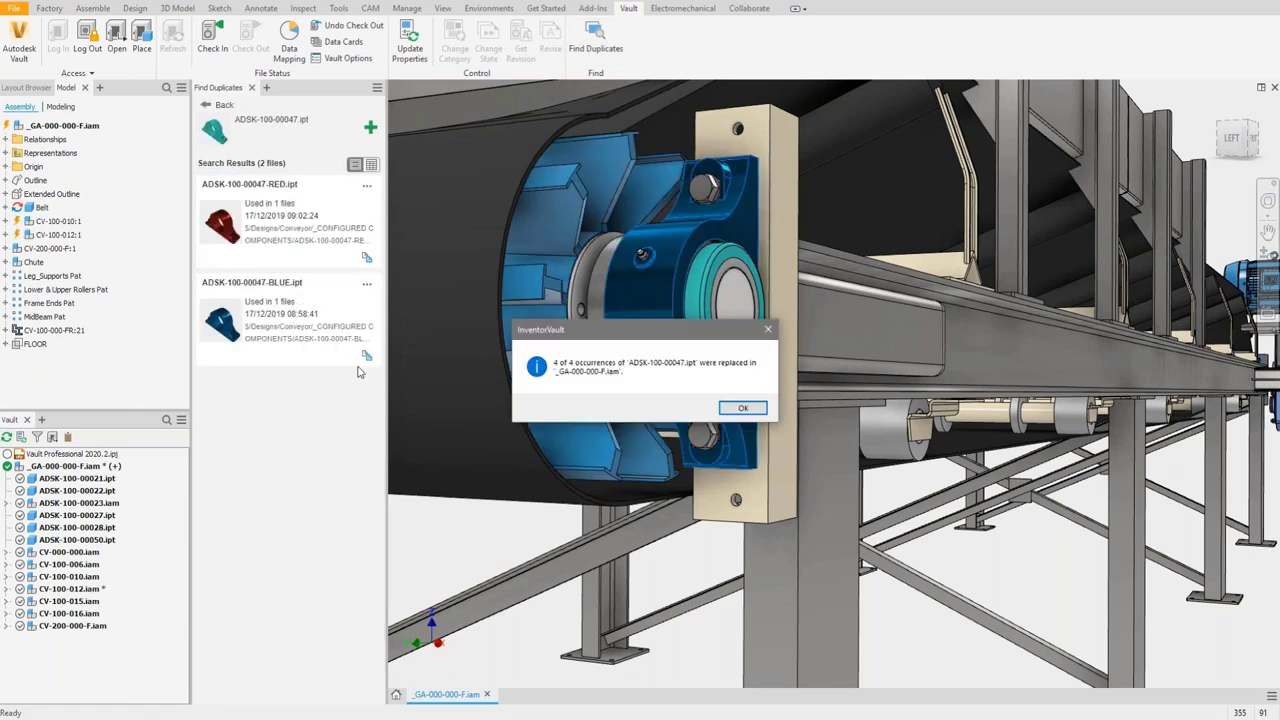
key("Return")
Open the duplicates found for the 20003_3 collar and show them in details view in a wide panel below the model.
left_click(206, 105)
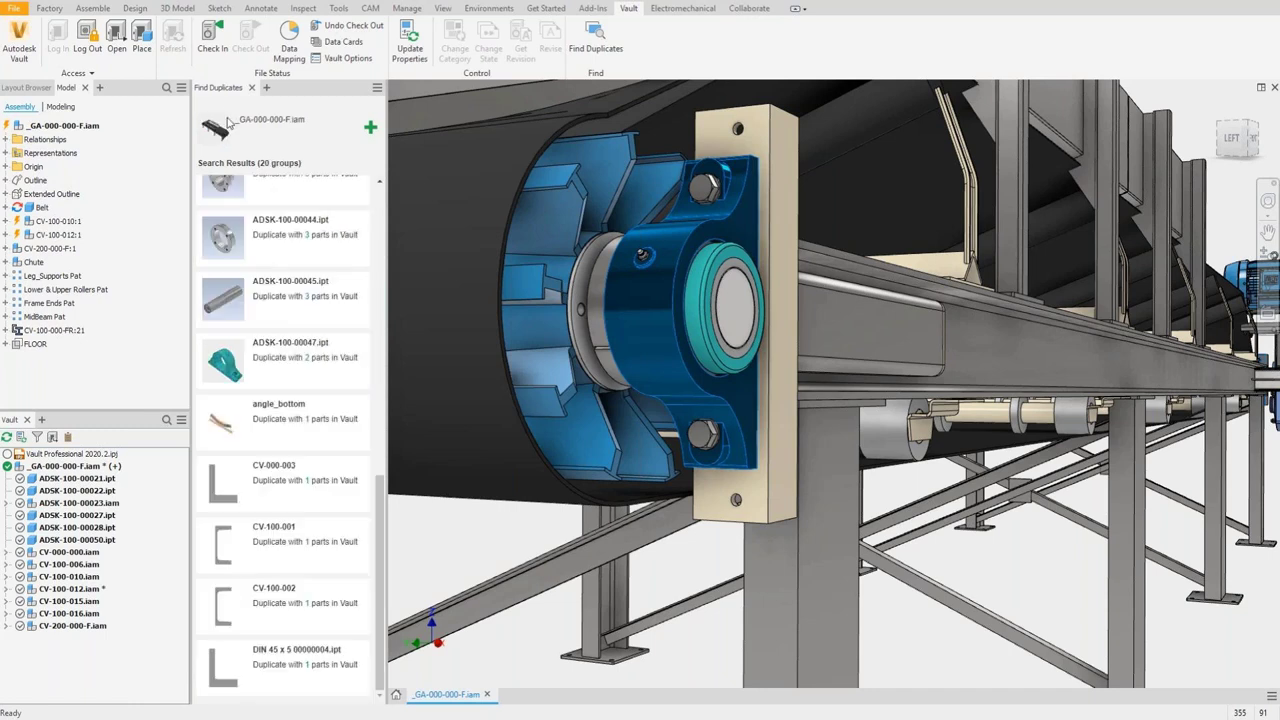
scroll(362, 441, "up", 10)
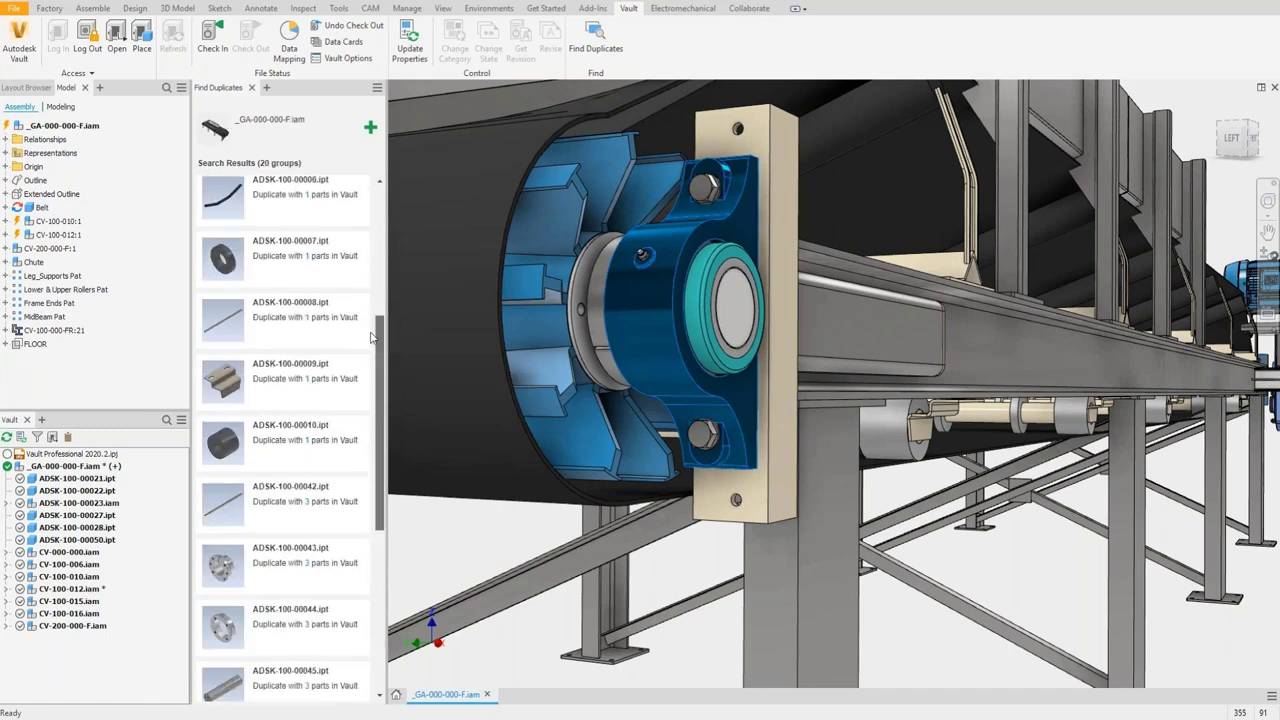
scroll(368, 244, "up", 3)
left_click(285, 250)
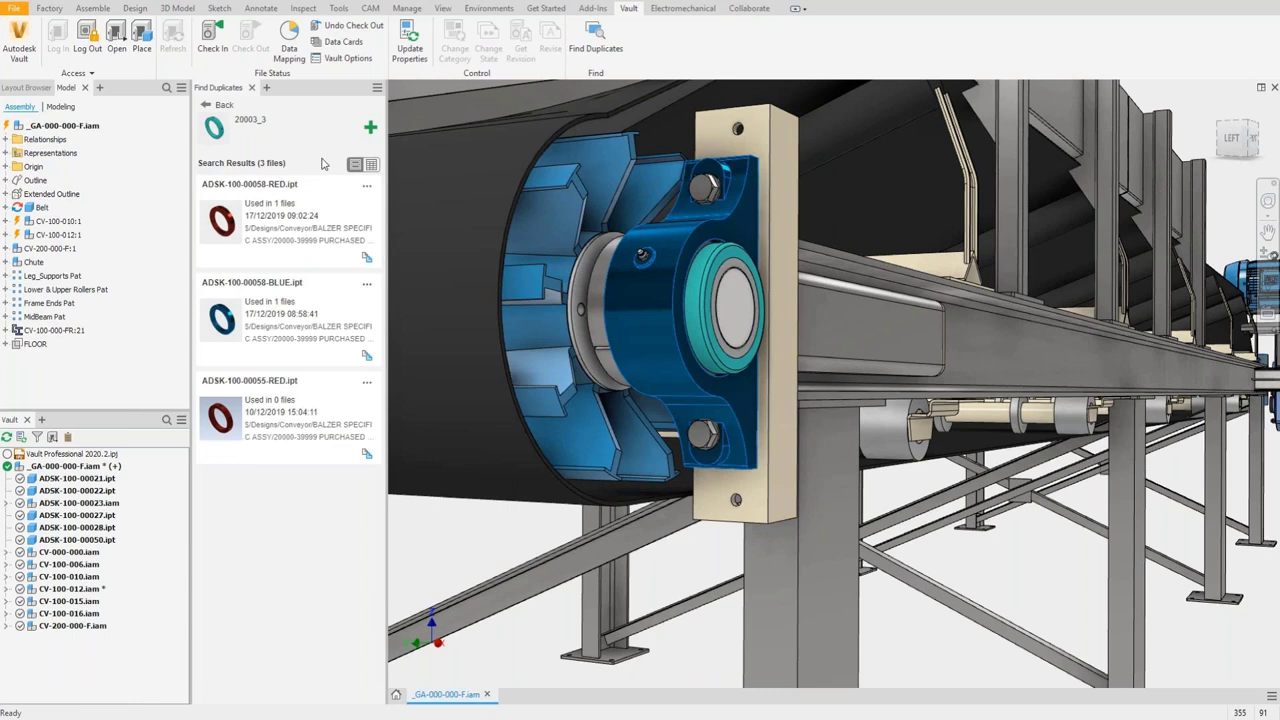
left_click_drag(238, 93, 383, 510)
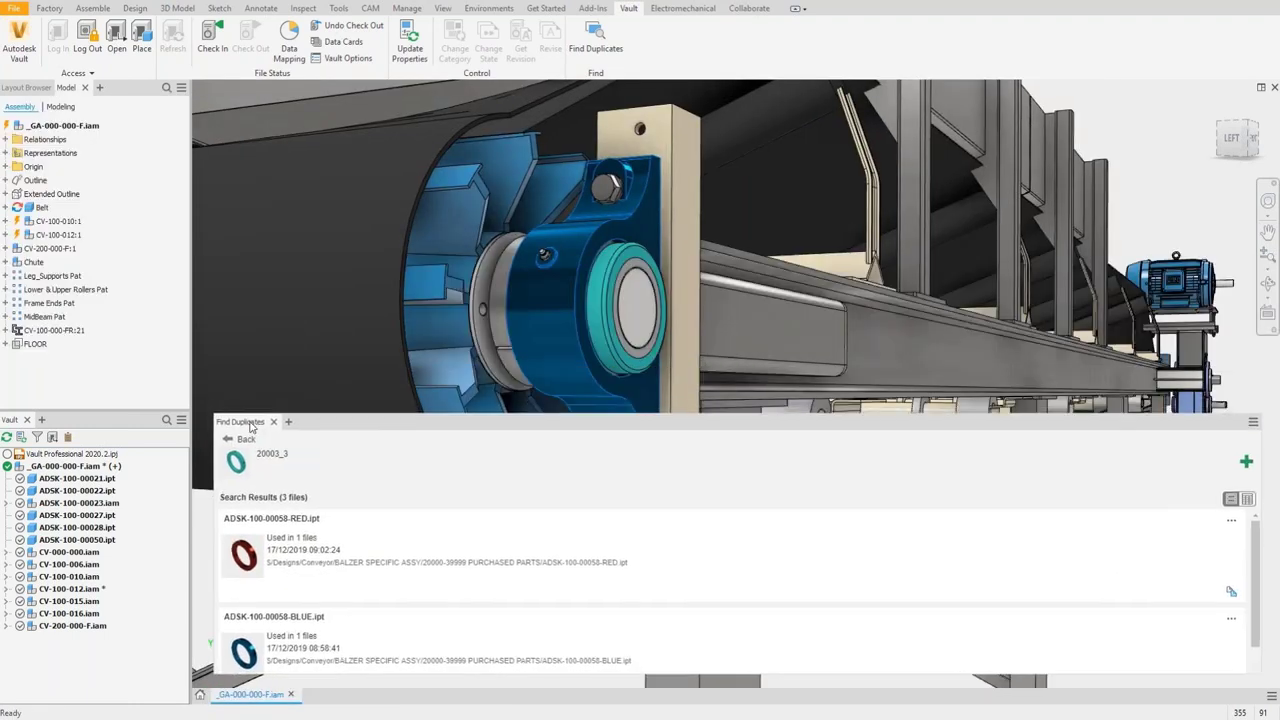
left_click(1247, 498)
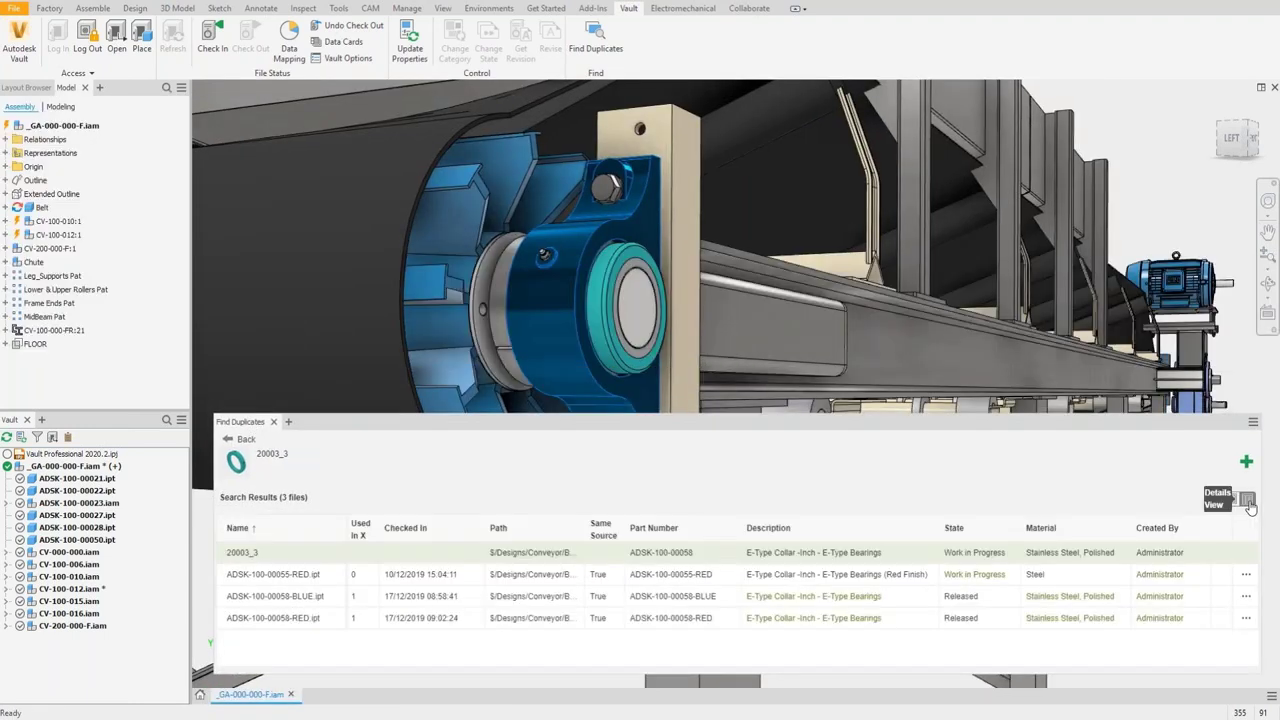
Replace all occurrences of the 20003_3 collar with ADSK-100-00058-BLUE.ipt and close the duplicate search.
left_click(1245, 596)
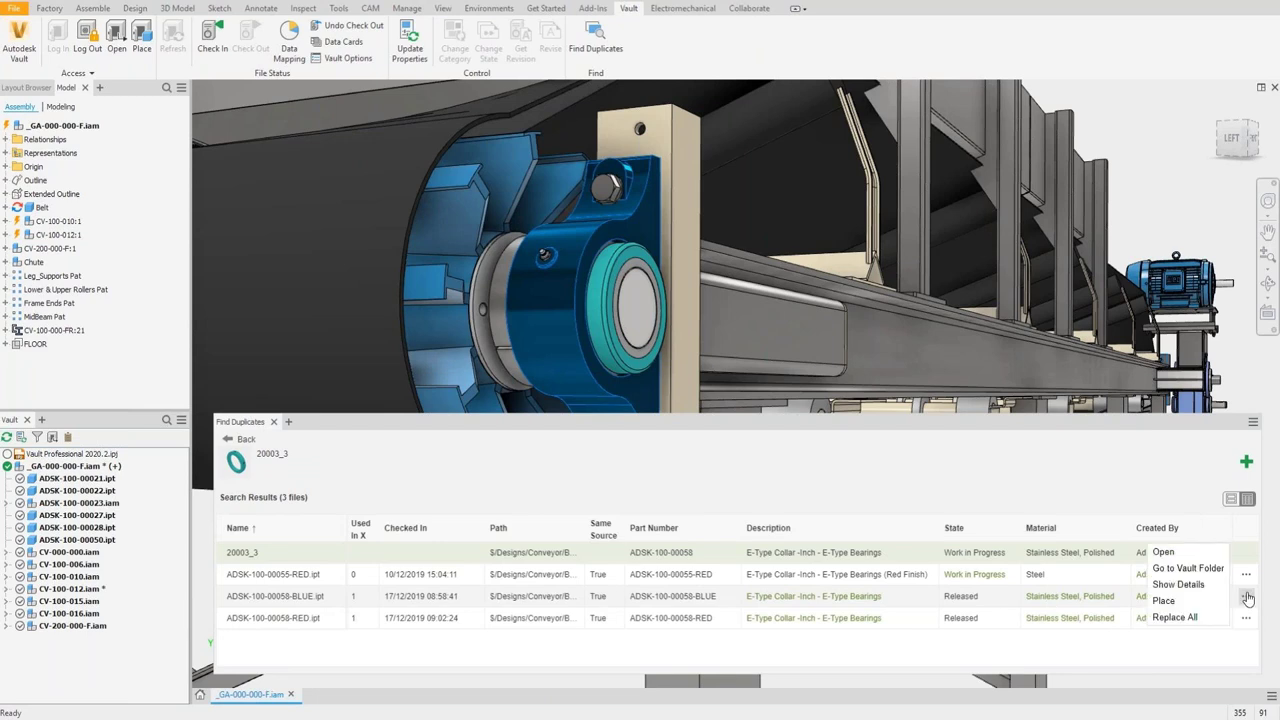
left_click(1175, 617)
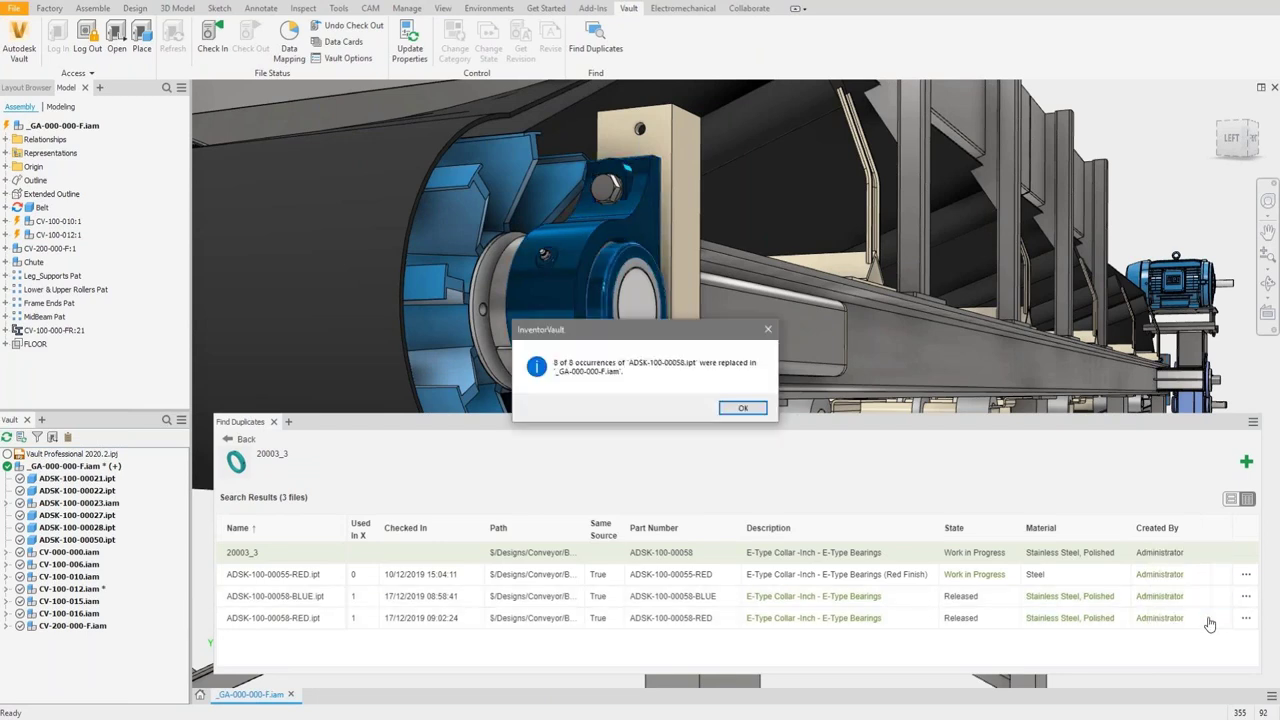
key("Return")
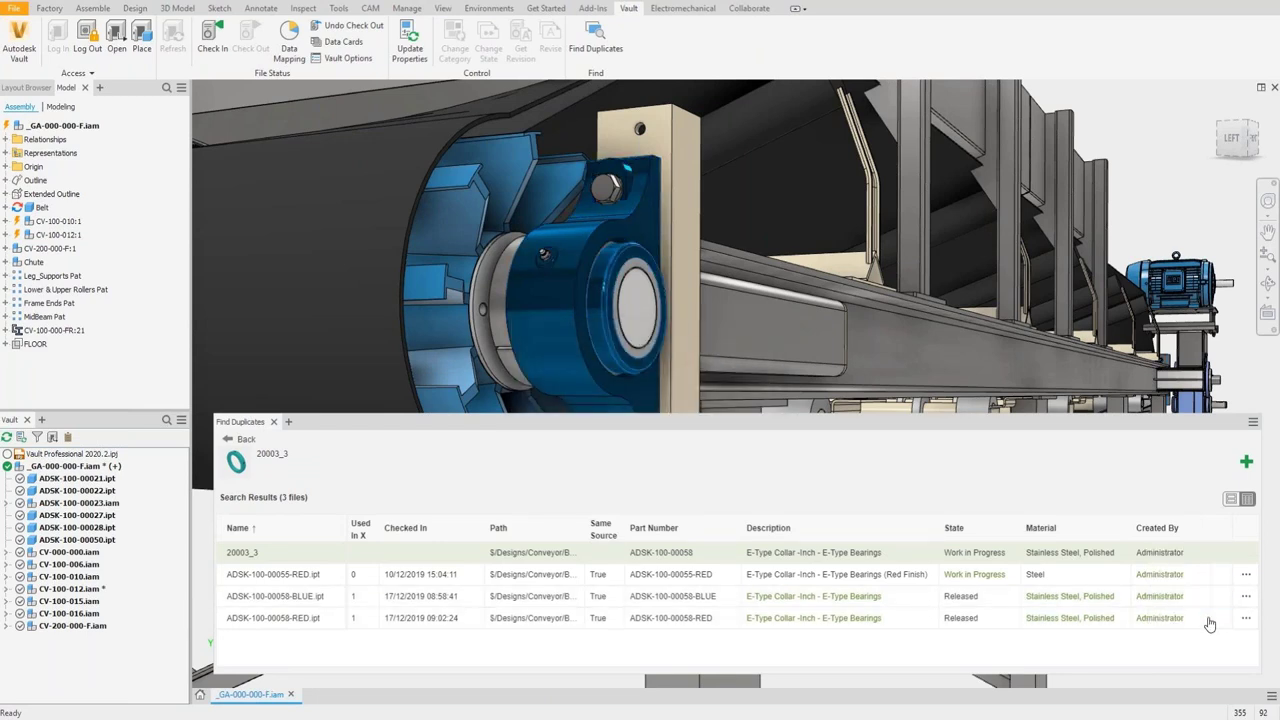
left_click(273, 422)
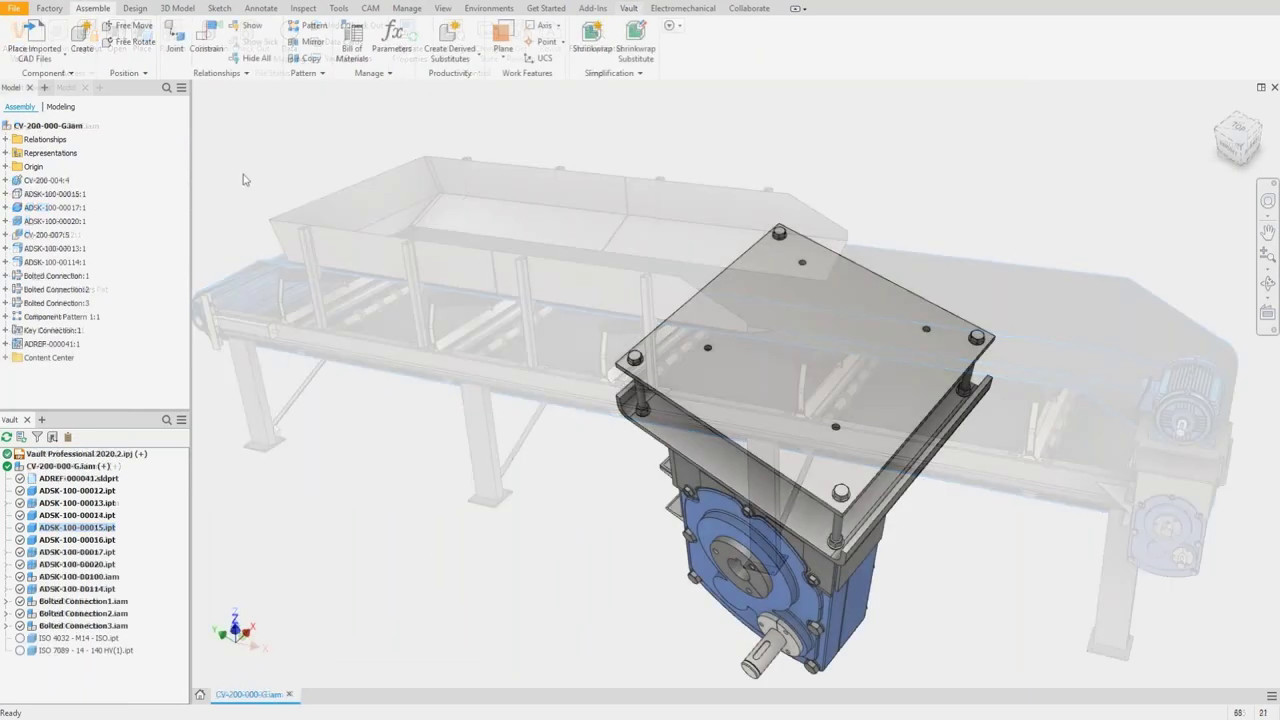
Import 286T-Motor.stp as a converted model and place one instance beside the gearbox in the CV-200-000-G assembly.
left_click(49, 52)
left_click(579, 292)
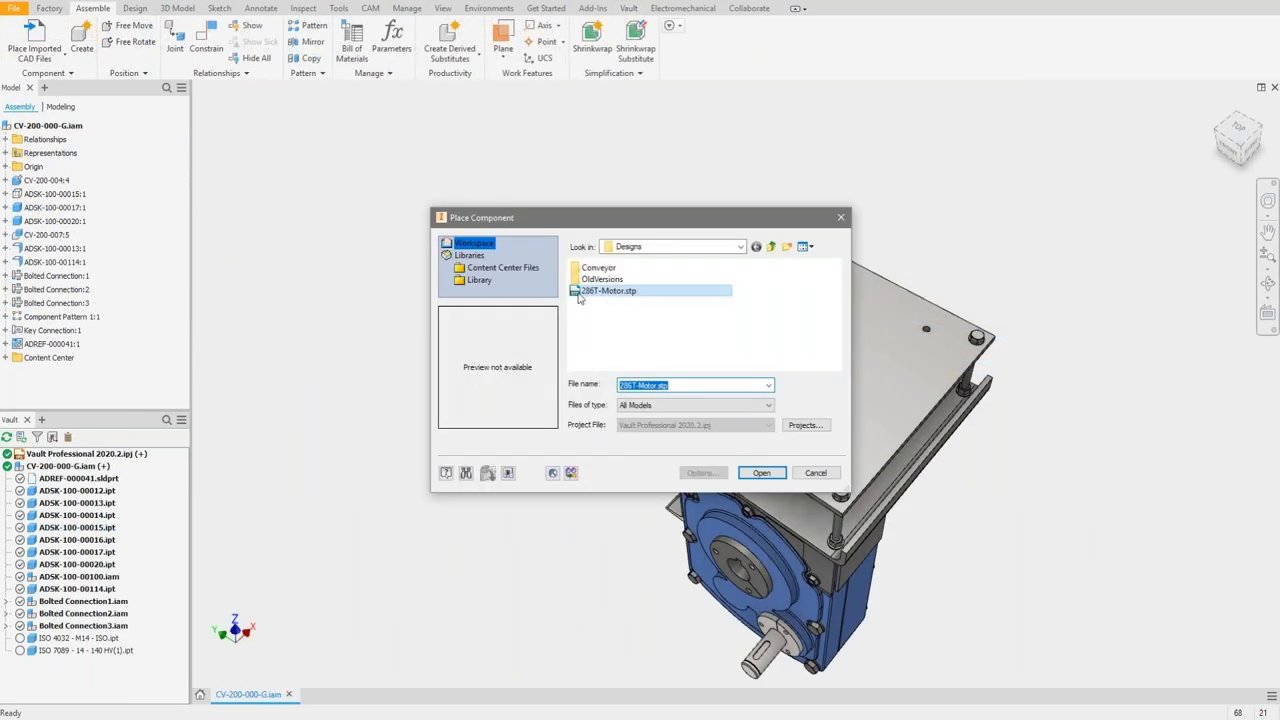
left_click(750, 474)
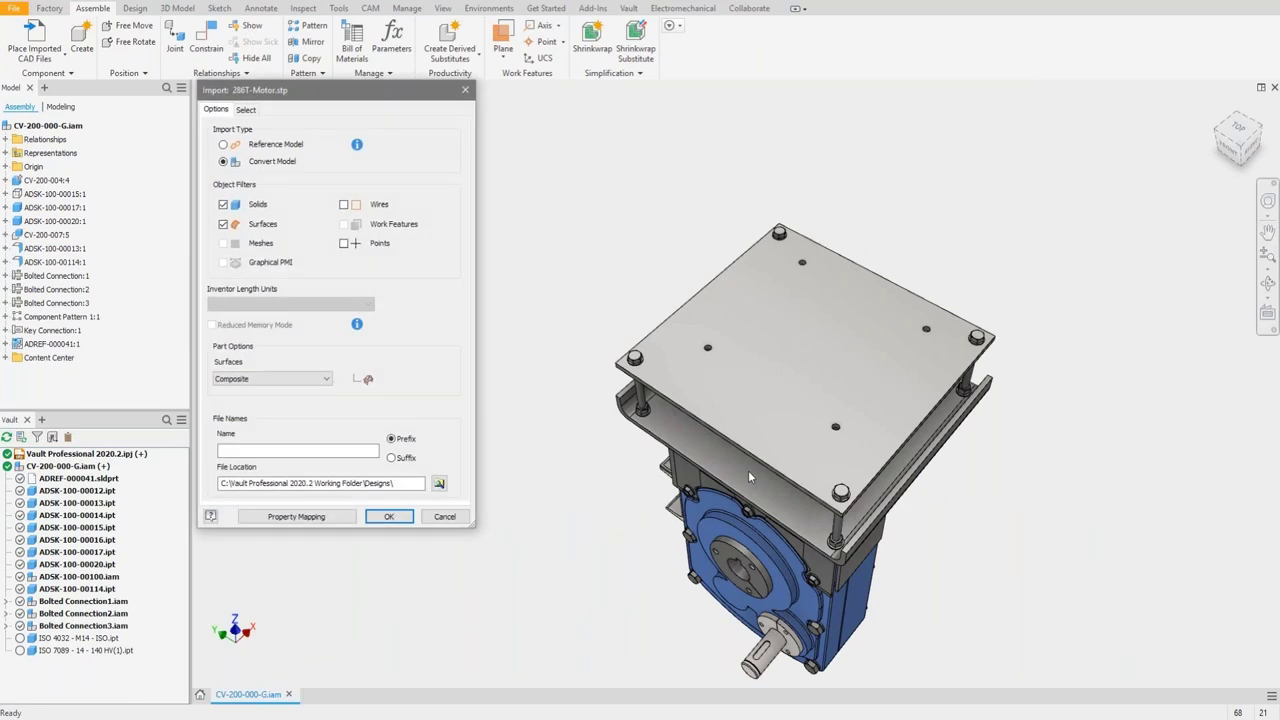
left_click(404, 518)
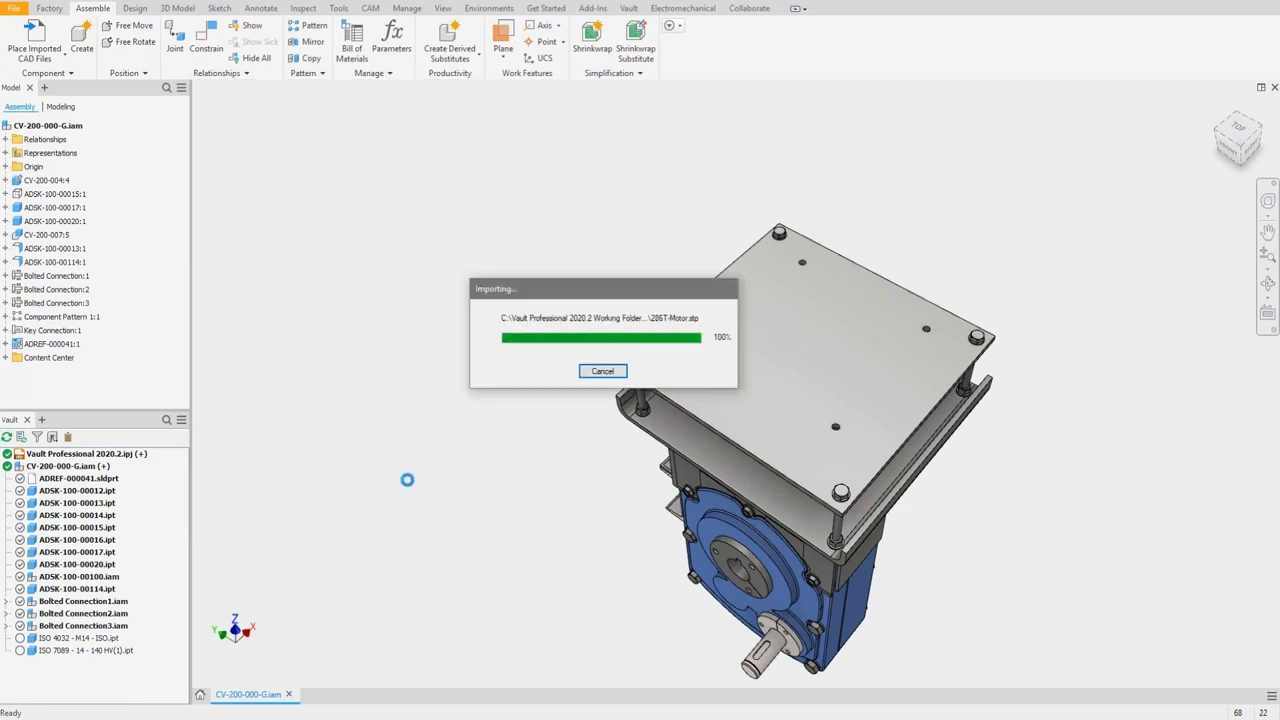
left_click(429, 337)
right_click(429, 337)
left_click(458, 346)
Mount the motor with a Rigid joint from its foot hole to the mounting plate's hole, aligned to a plate edge.
right_click(306, 336)
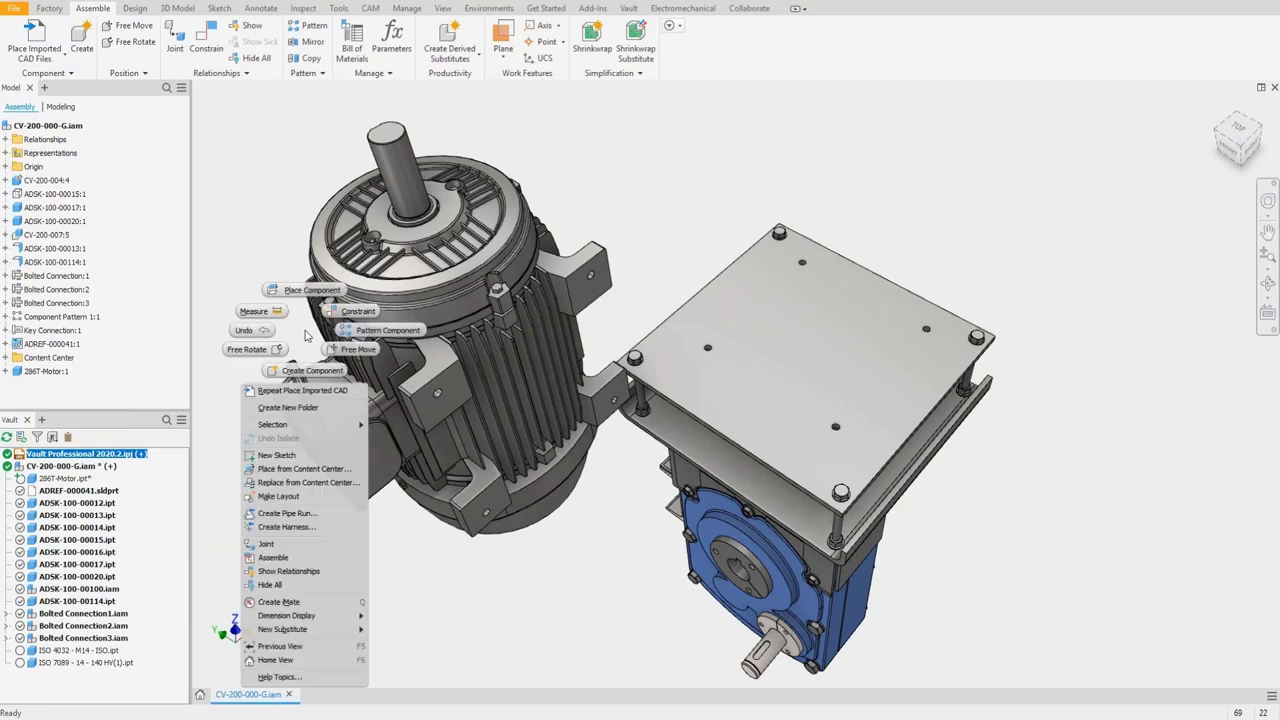
left_click(276, 544)
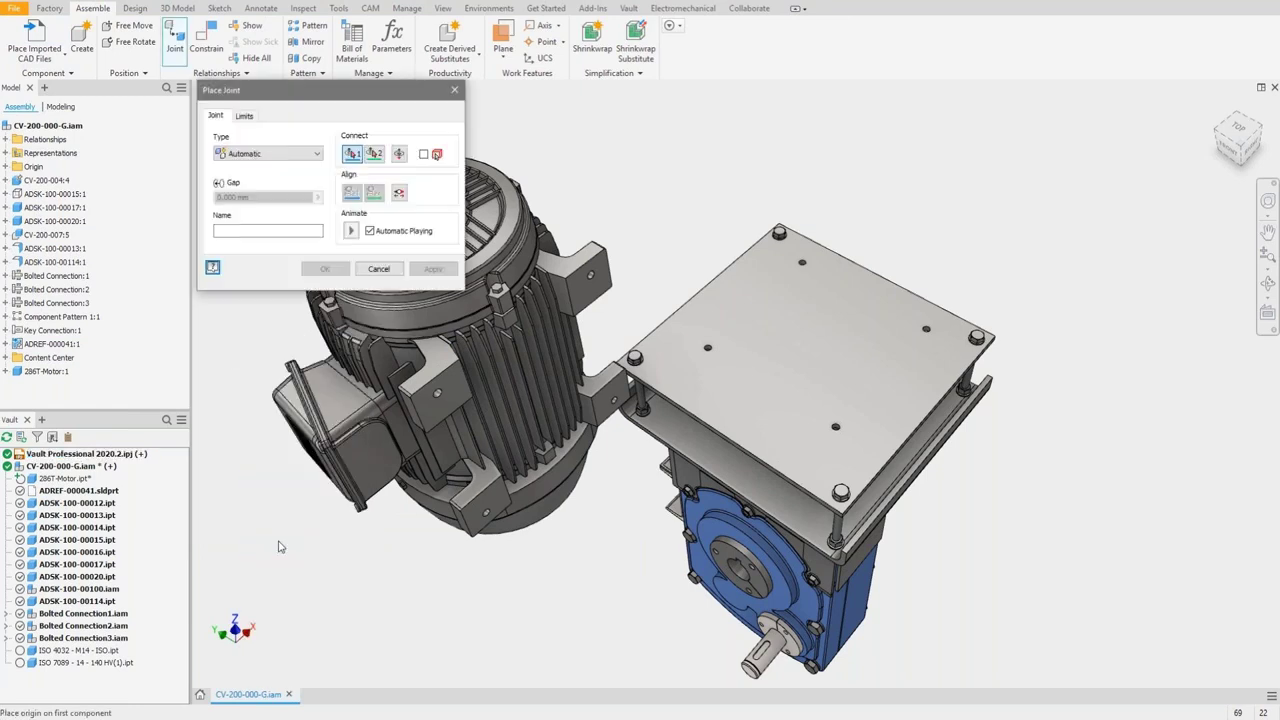
left_click(268, 153)
left_click(245, 177)
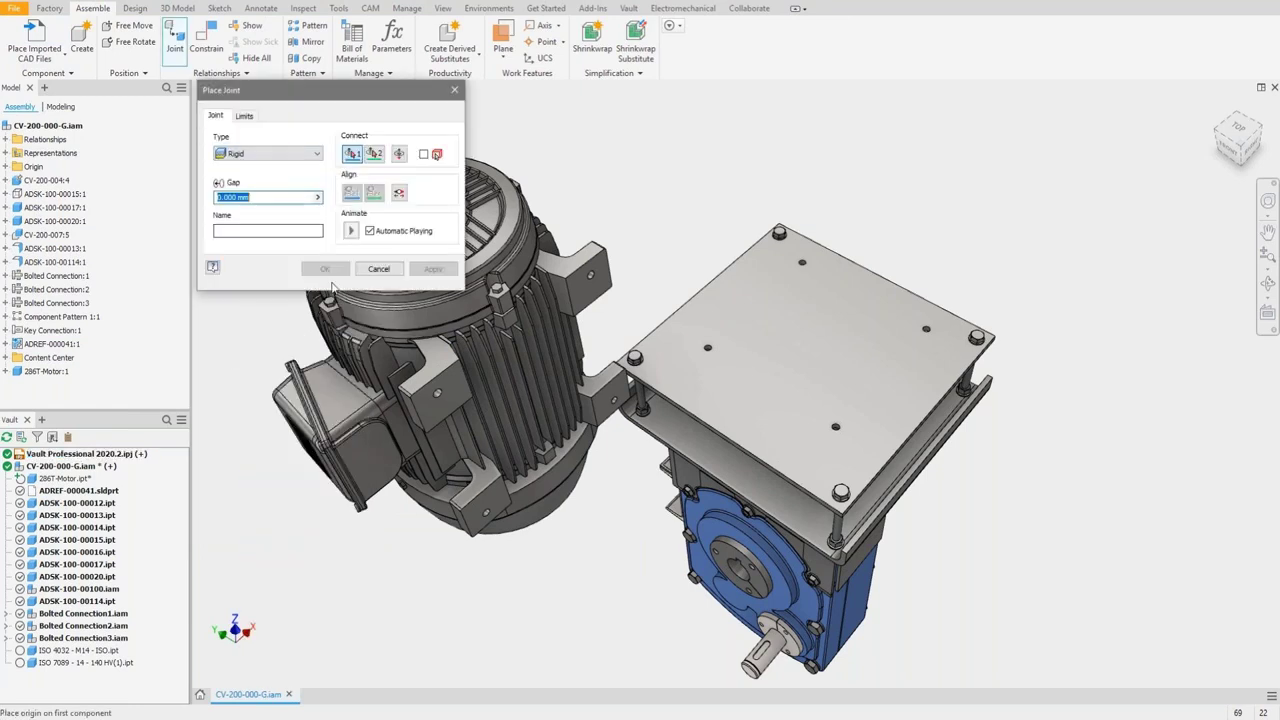
left_click(435, 395)
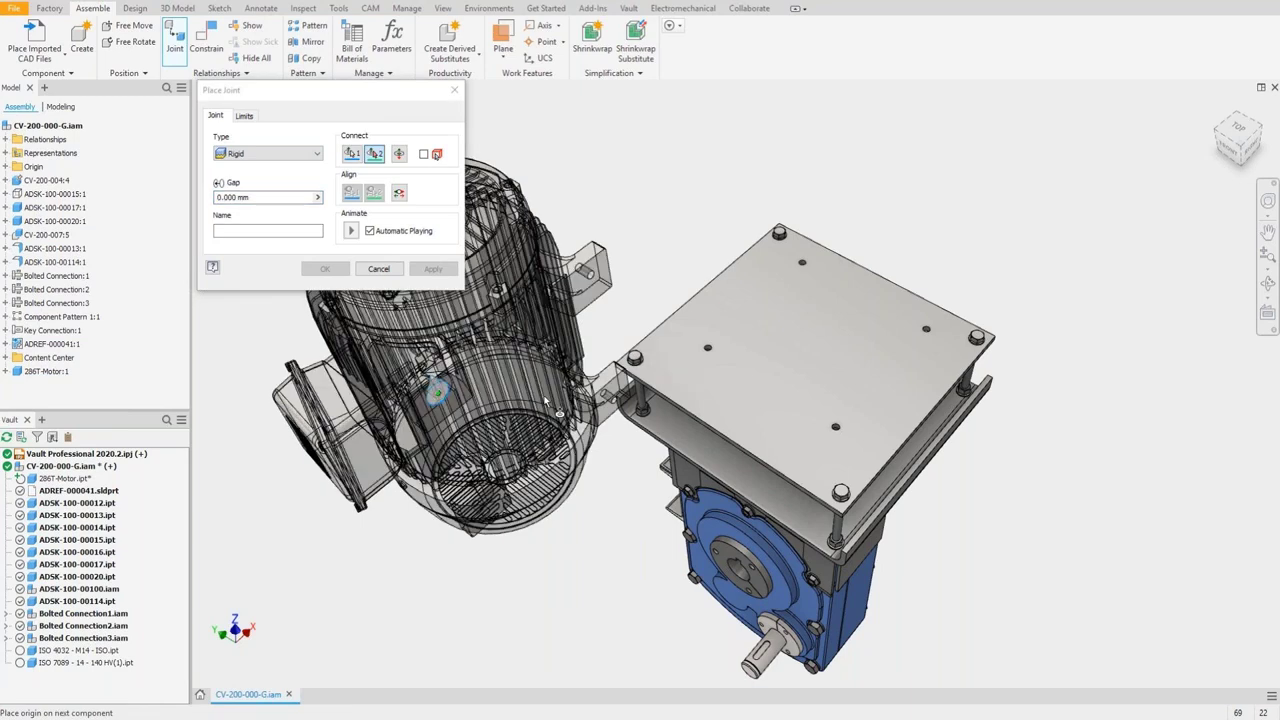
left_click(708, 350)
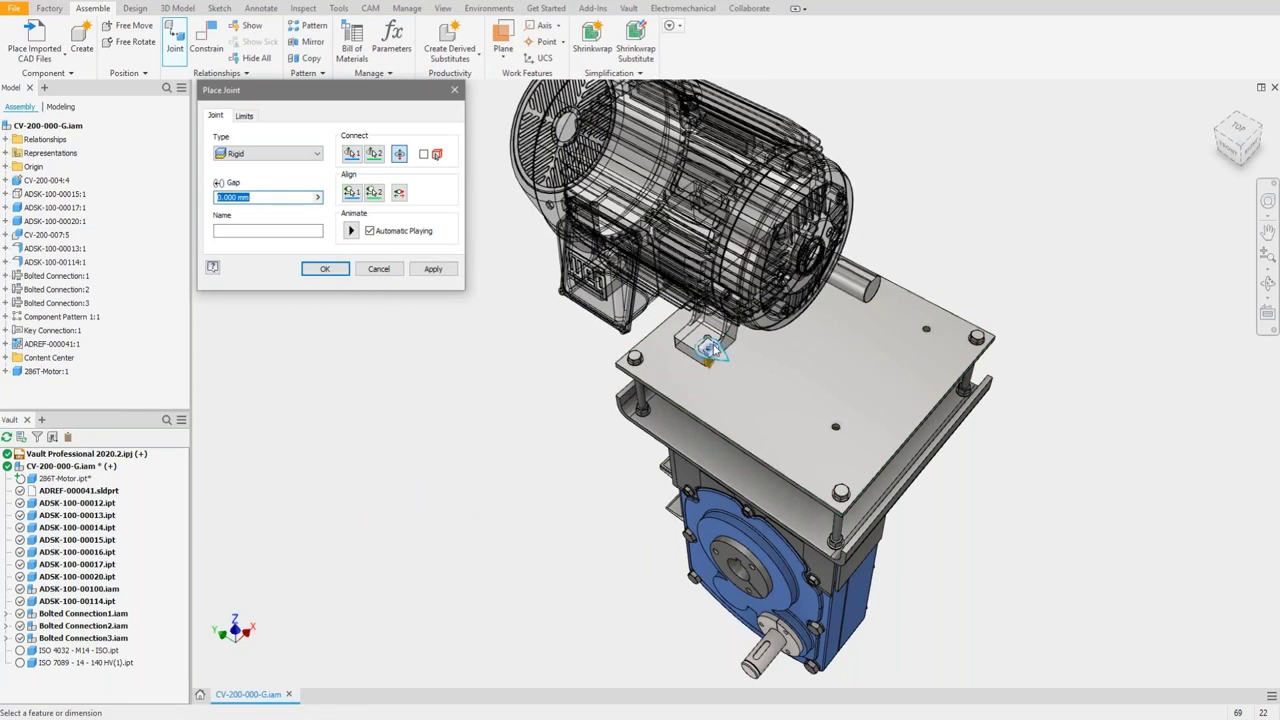
left_click(375, 195)
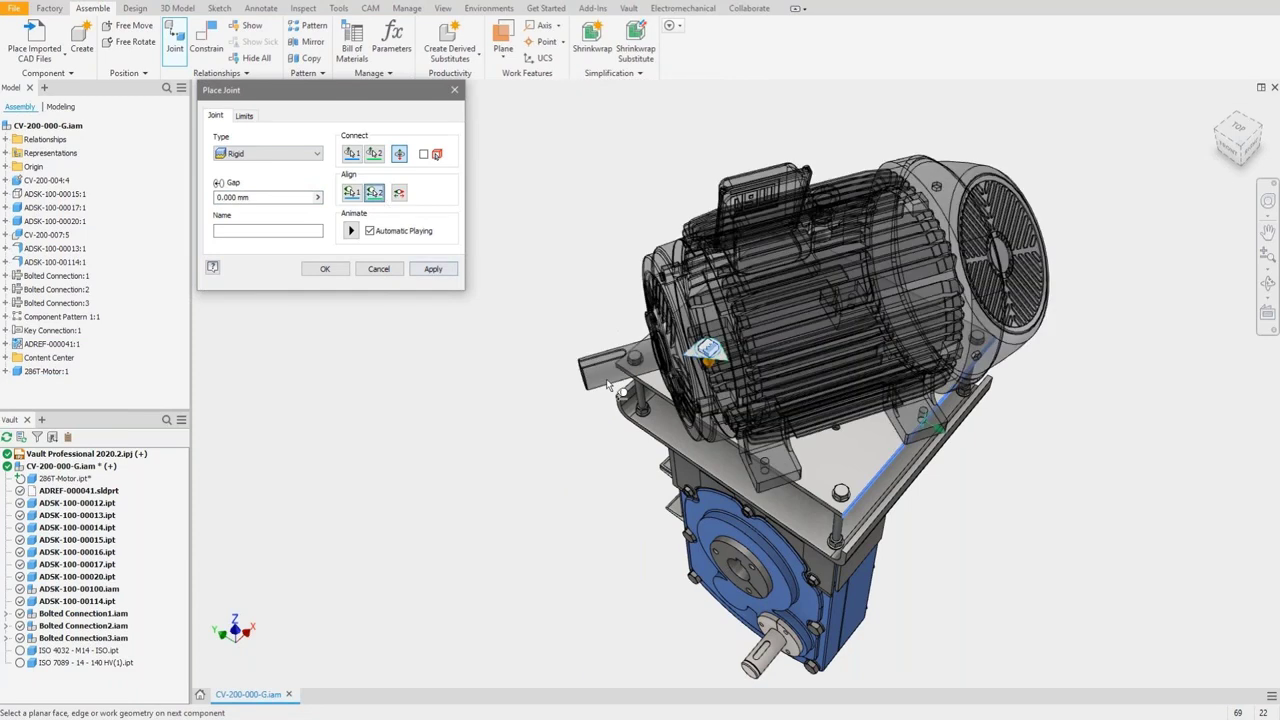
right_click(868, 480)
left_click(930, 481)
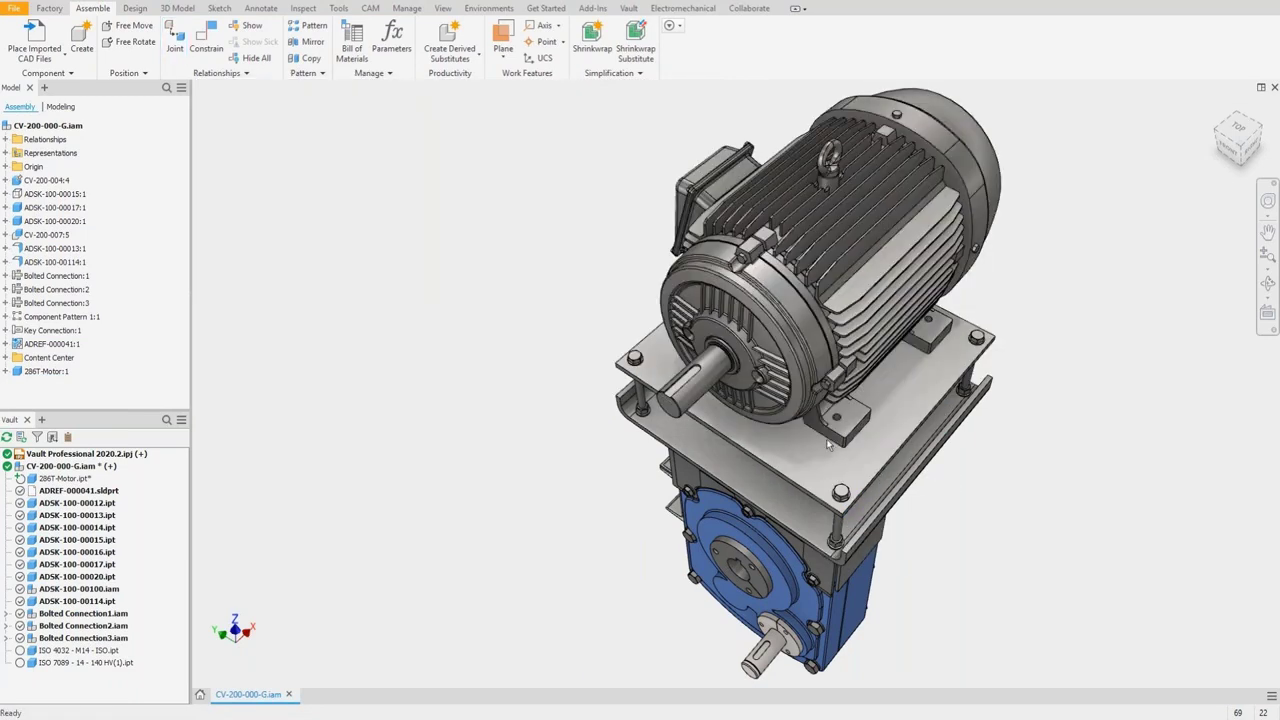
Find duplicates of the parts in the CV-200-000-G assembly and open the match for 286T-Motor.ipt.
left_click(636, 8)
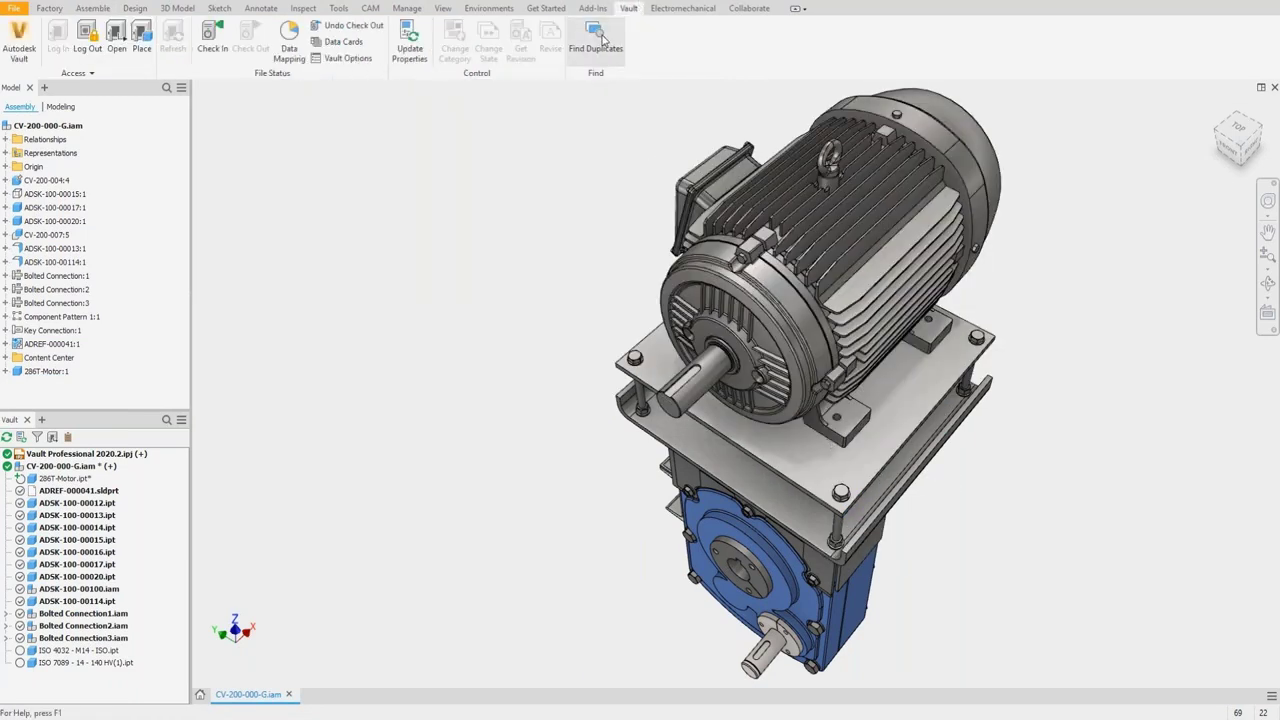
left_click(596, 40)
left_click(75, 127)
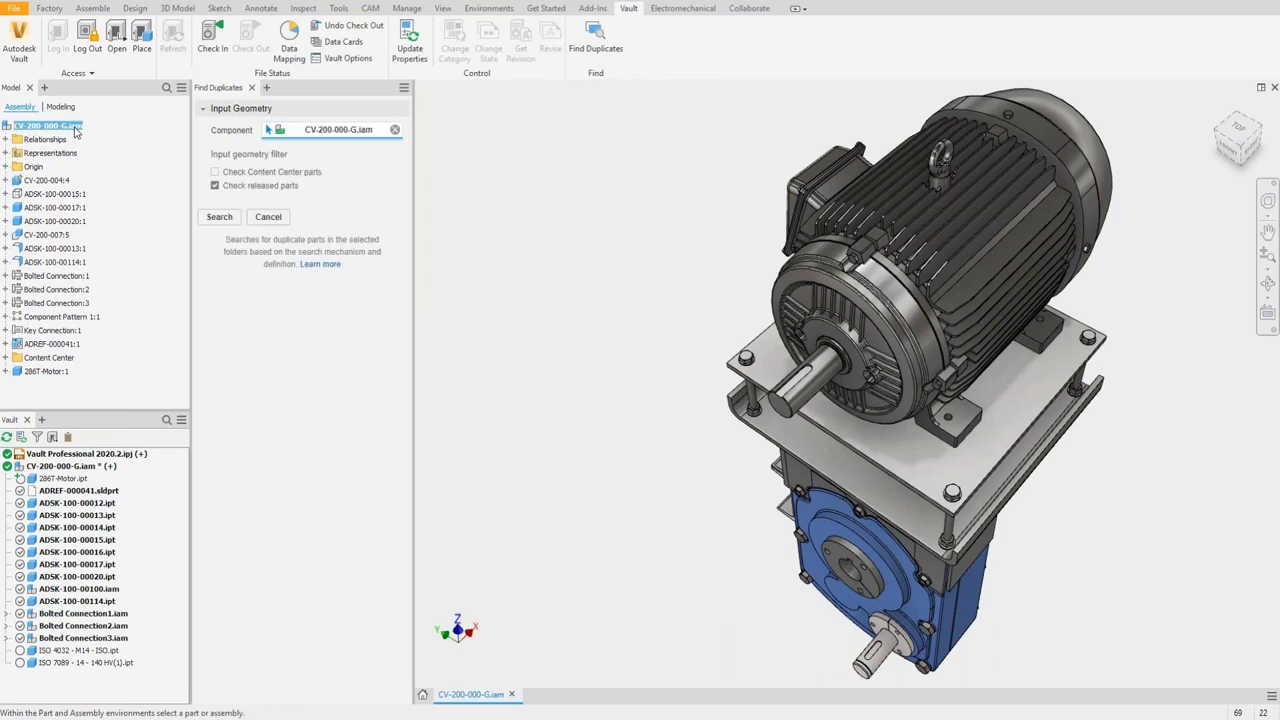
left_click(219, 212)
left_click(389, 209)
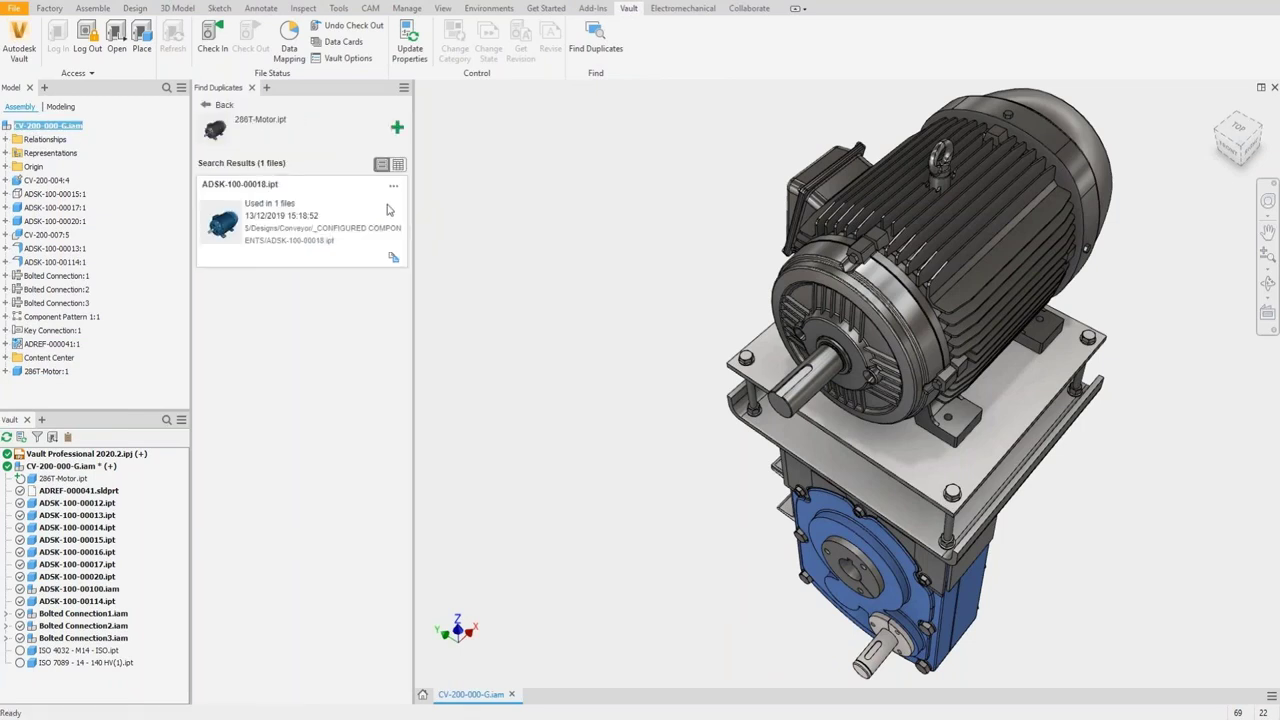
Replace all occurrences of 286T-Motor.ipt in the assembly with the existing vault part ADSK-100-00018.ipt.
left_click(393, 186)
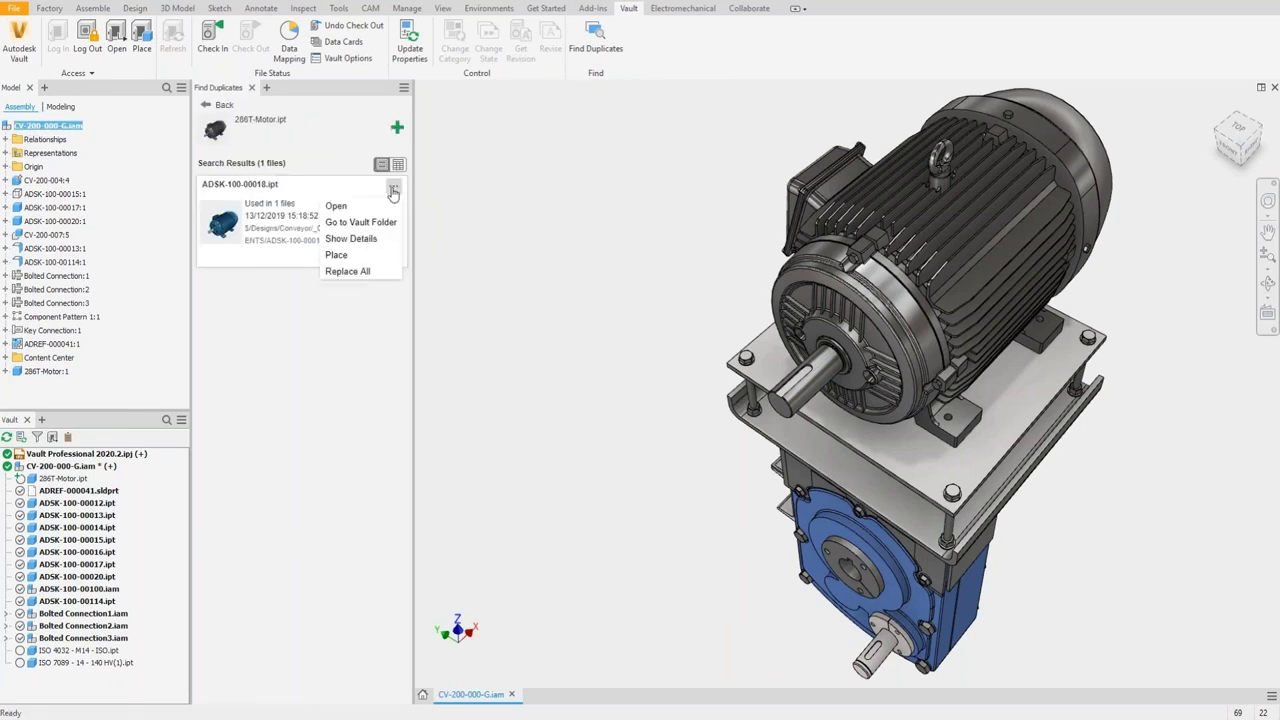
left_click(381, 272)
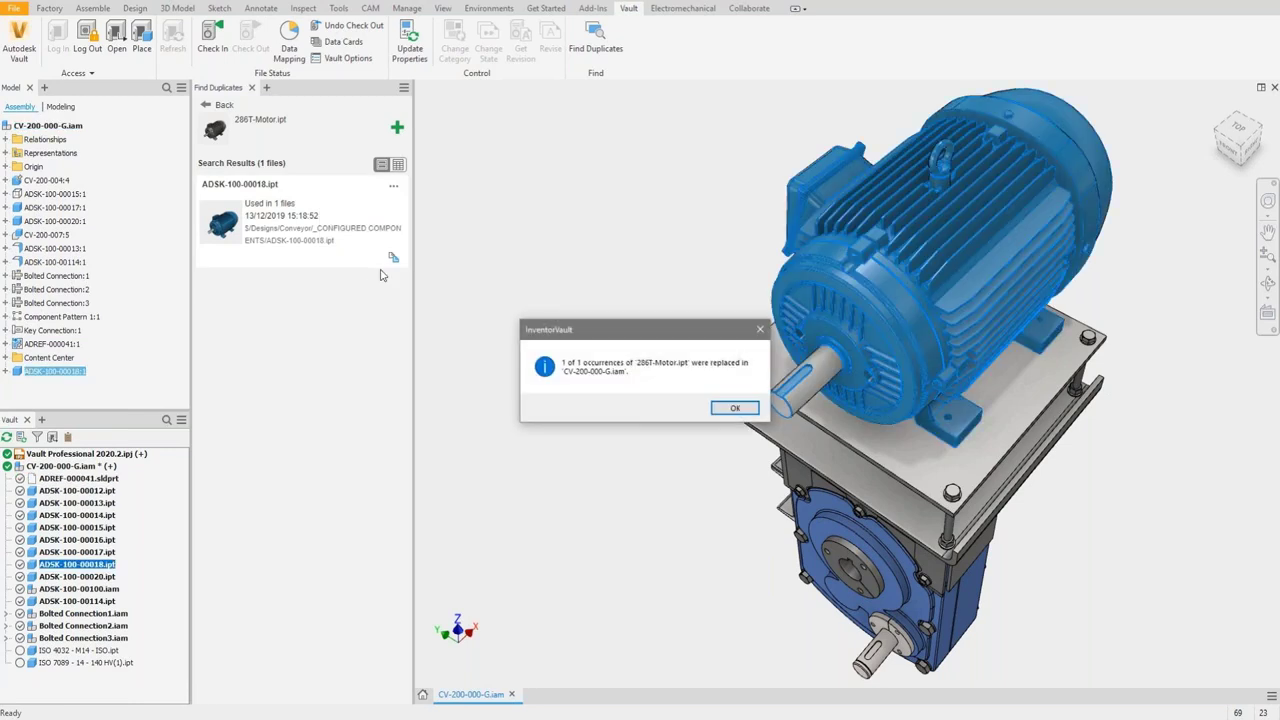
key("Return")
Save CV-200-000-G.iam and check it in to the vault with the comment "First check in with Motor".
key("ctrl+s")
left_click(208, 37)
type("First check in with Motor")
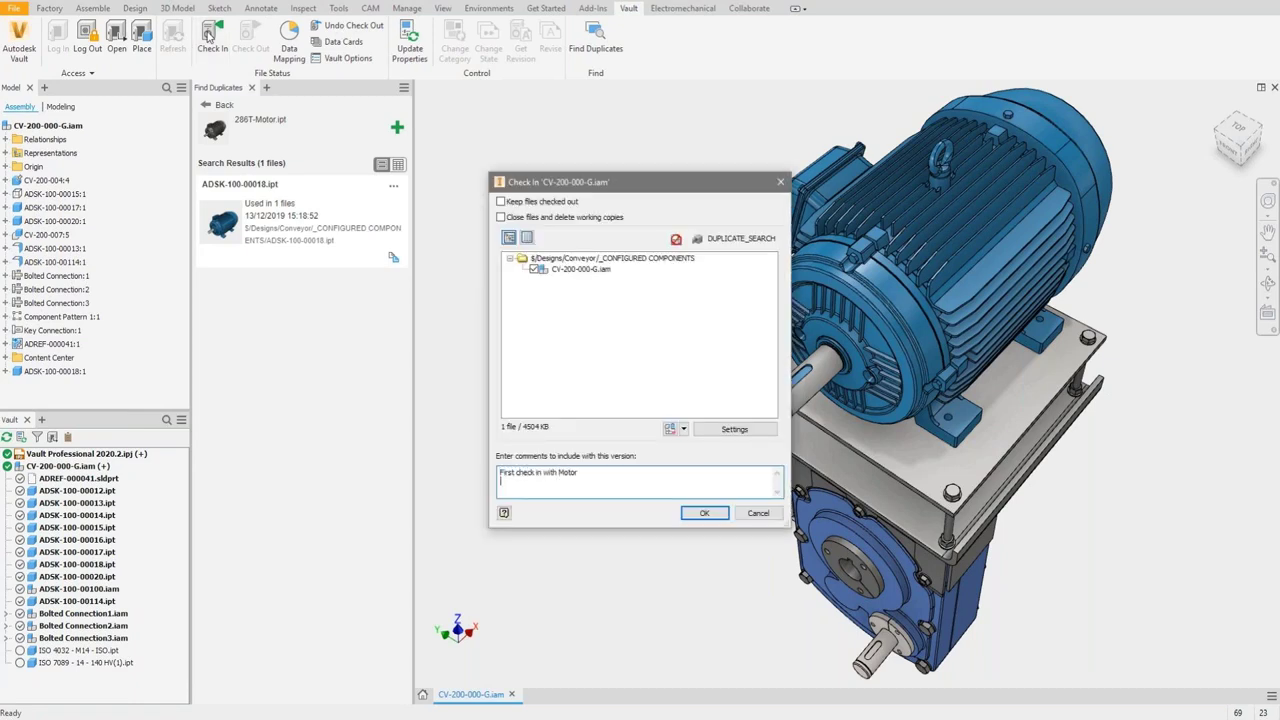
left_click(704, 512)
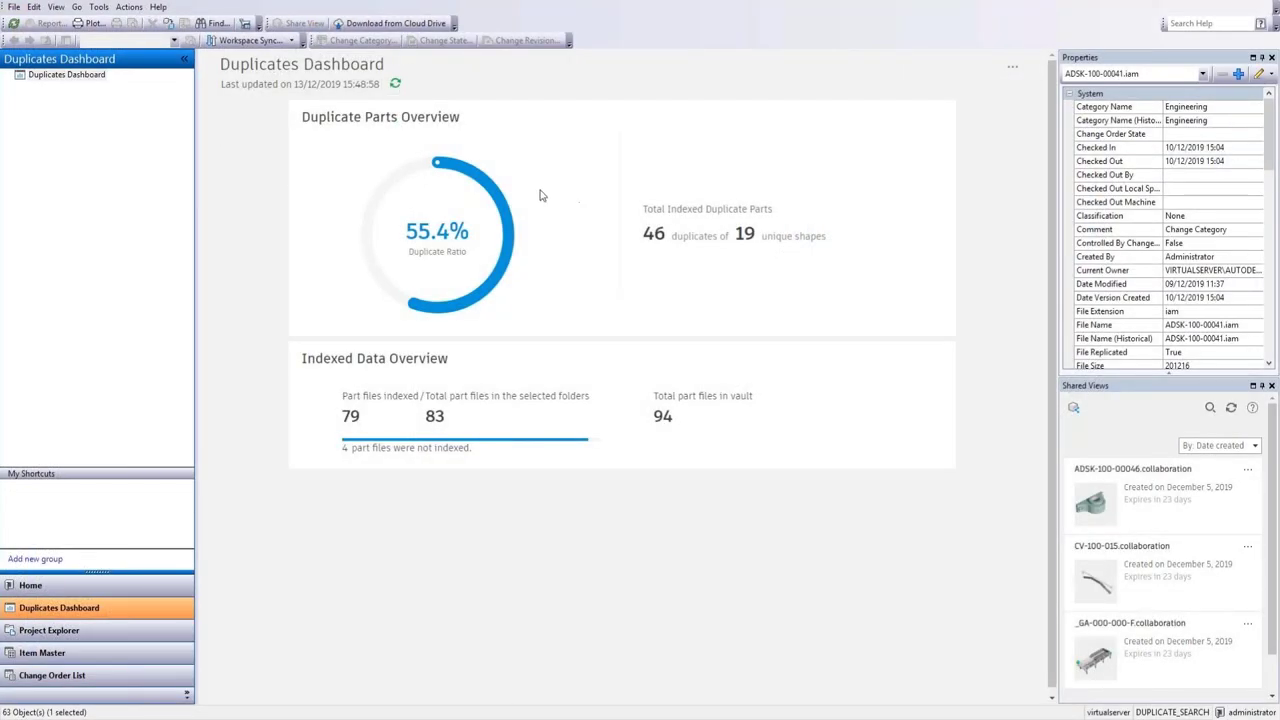
Switch to the Vault client, refresh the Duplicates Dashboard and generate its Duplicates Report.
left_click(395, 86)
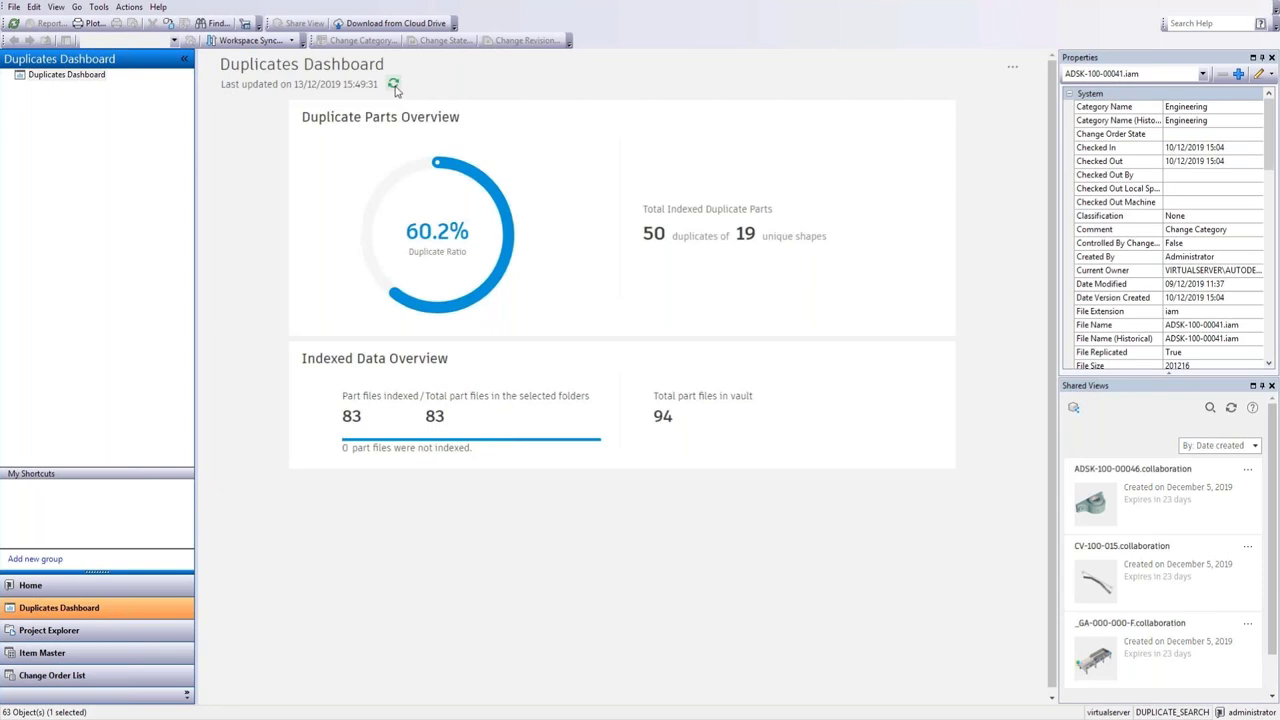
left_click(1013, 70)
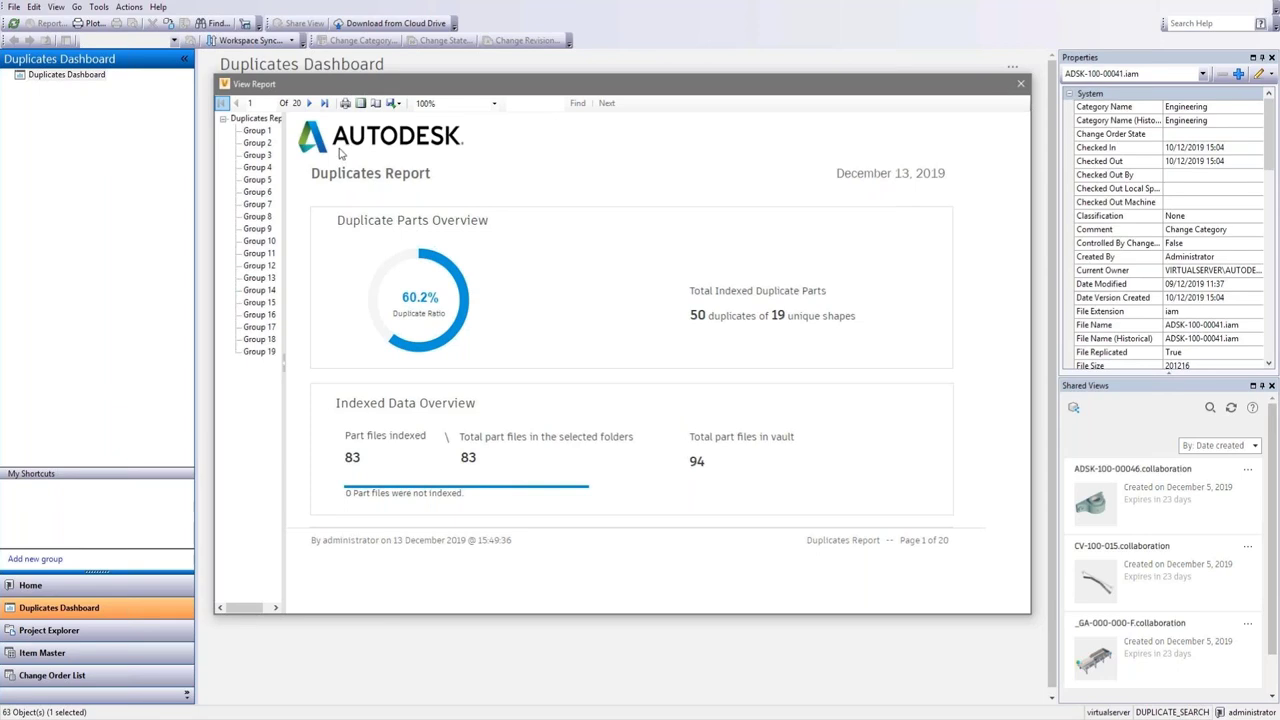
Page forward through the Duplicates Report to examine the files listed in the first duplicate groups.
left_click(310, 104)
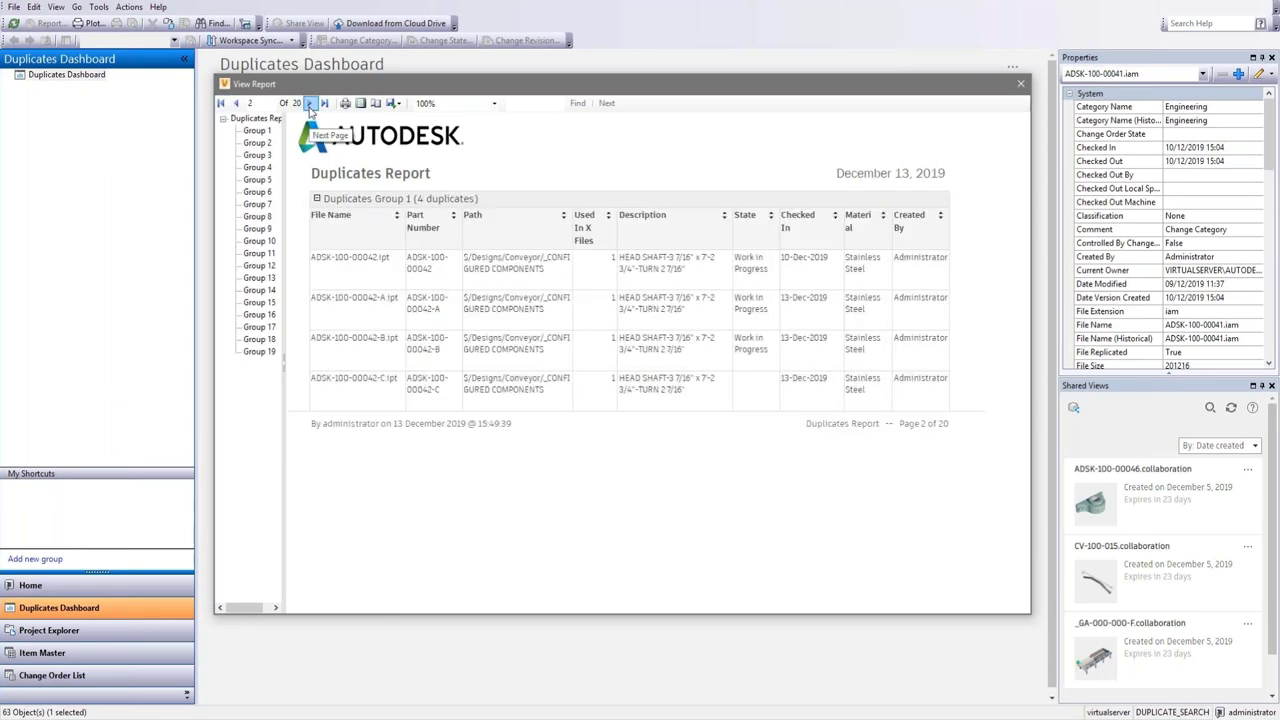
left_click(310, 104)
left_click(310, 104)
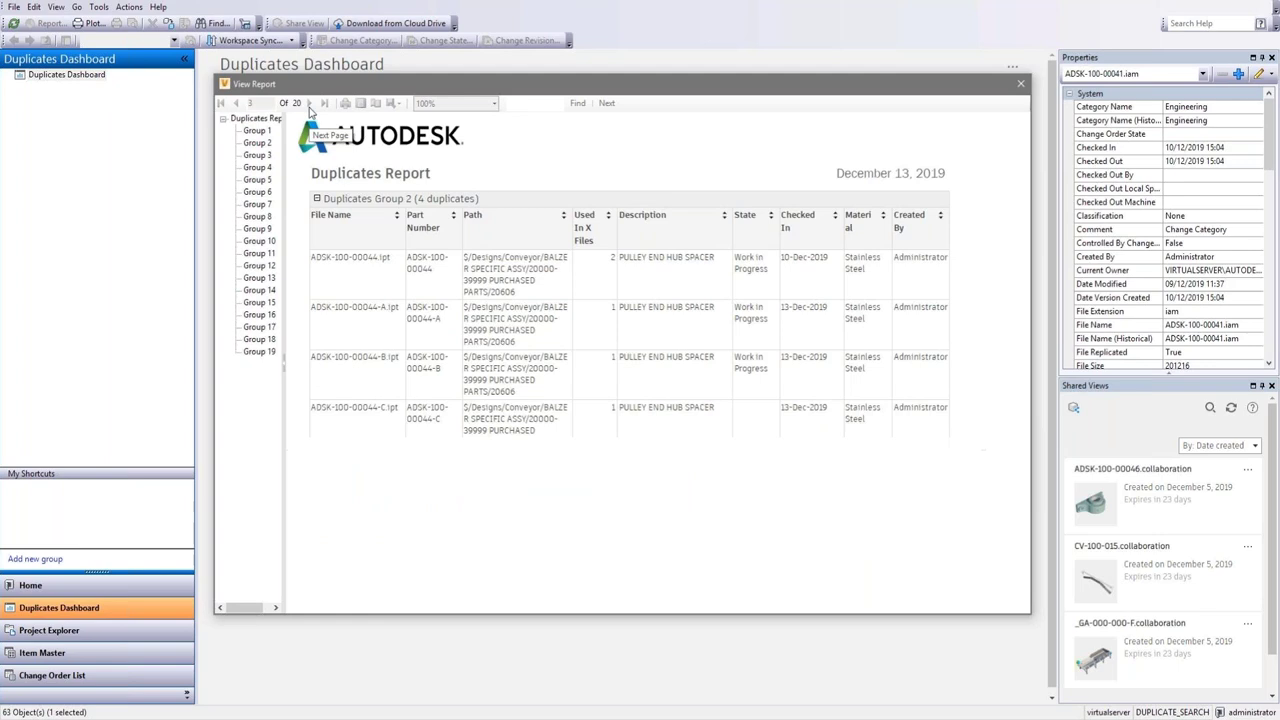
Export the Duplicates Report to Excel.
left_click(397, 104)
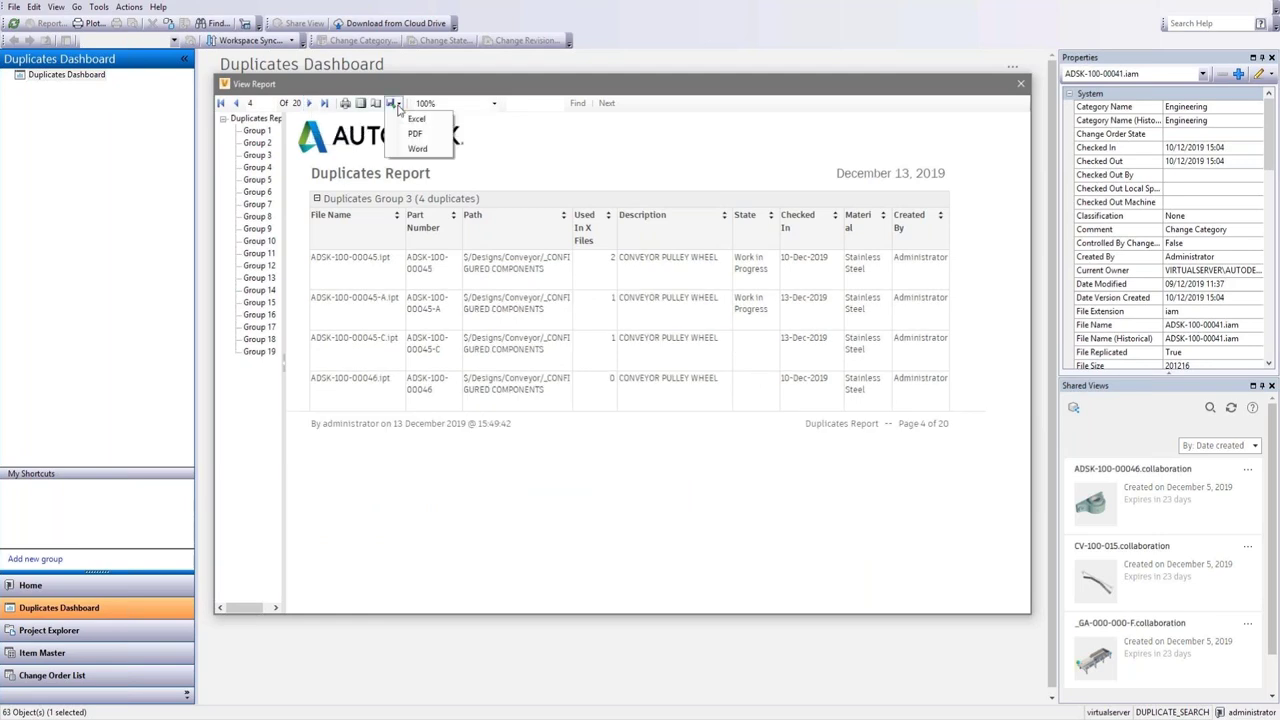
left_click(412, 119)
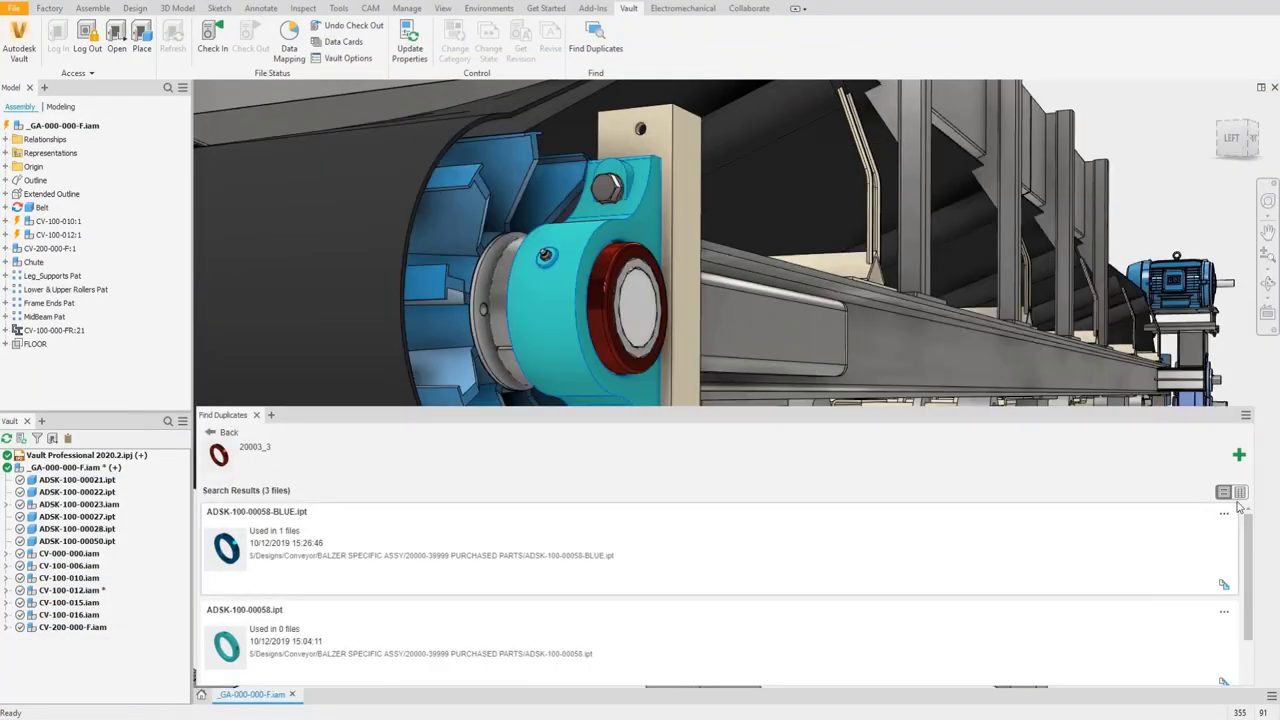
Switch to Inventor, list the collar's duplicates as a table and replace all its occurrences in _GA-000-000-F.iam with ADSK-100-00058.ipt.
left_click(1240, 495)
left_click(1238, 611)
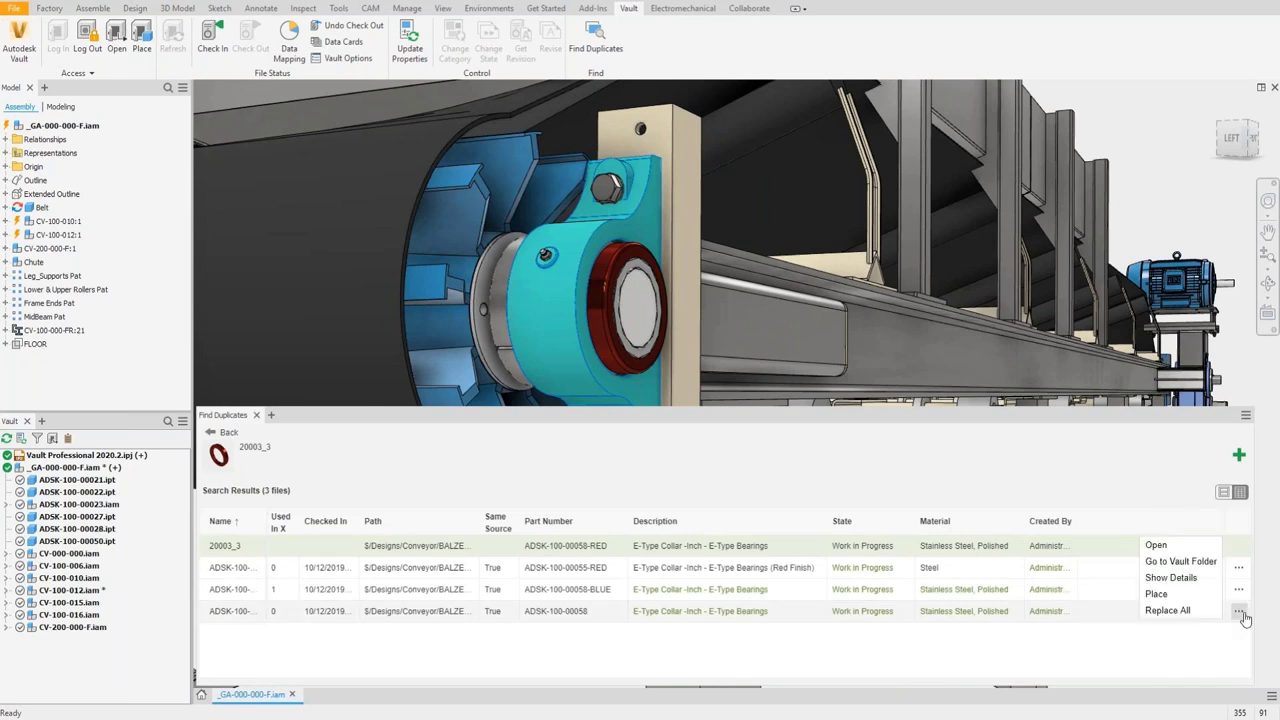
left_click(1204, 612)
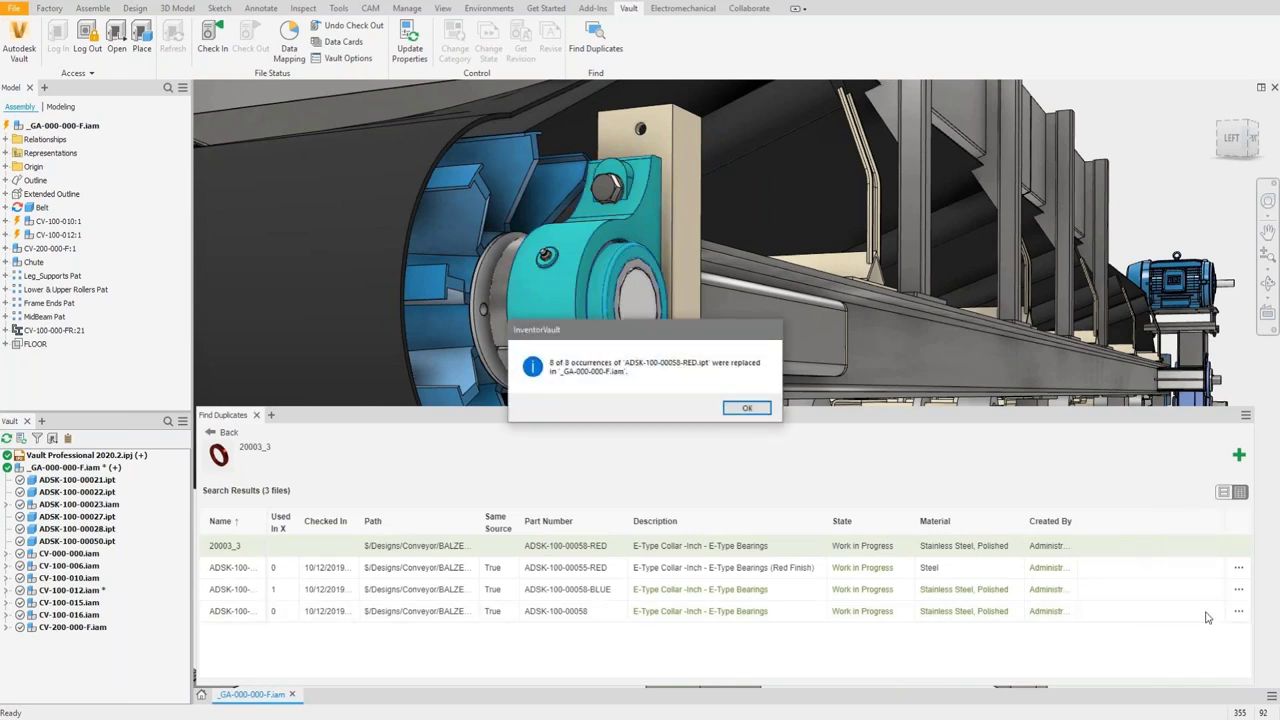
left_click(746, 407)
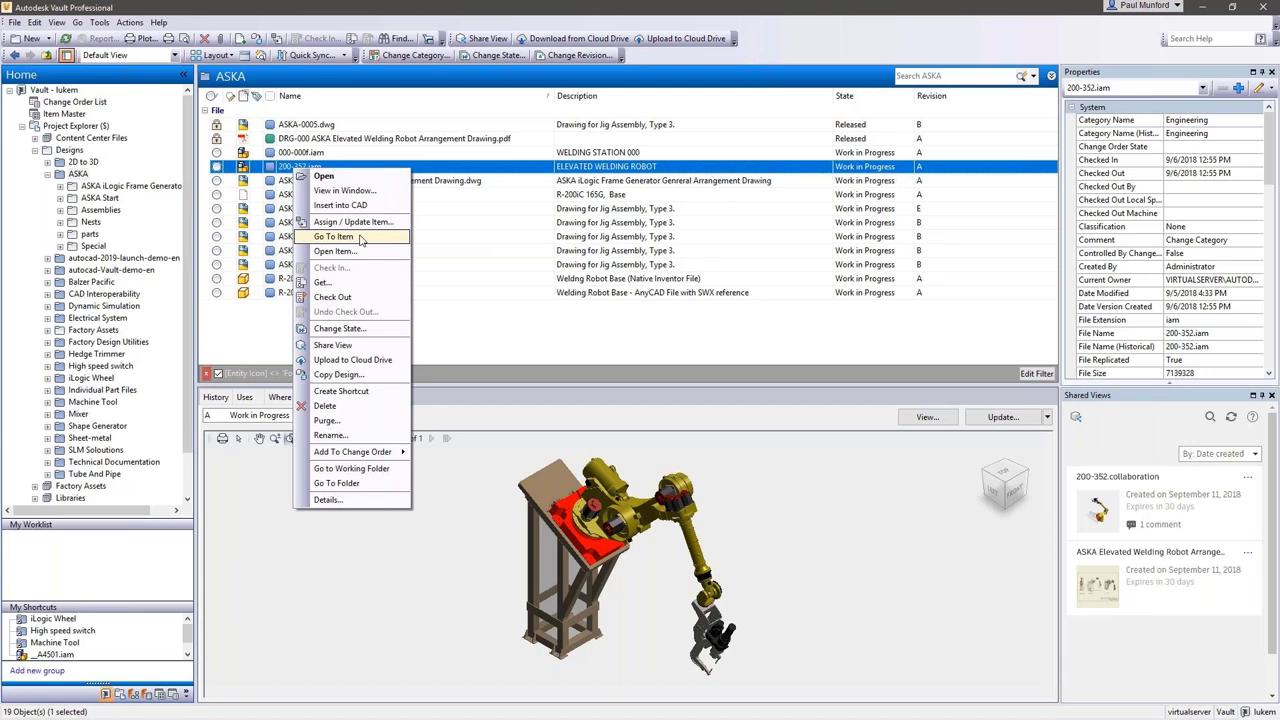
Switch to Vault and add the item of 200-352.iam, 50-200-352, to a new change order titled "New variation - High Welding Frame".
left_click(333, 237)
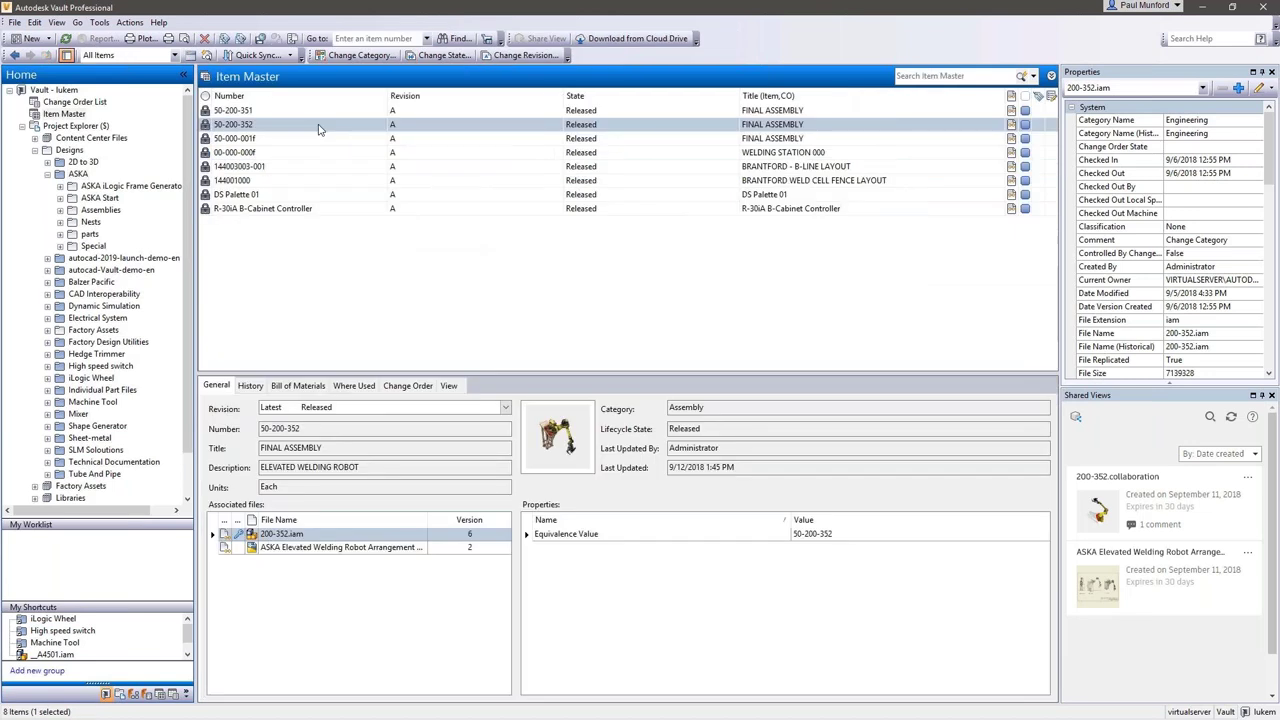
right_click(320, 125)
mouse_move(375, 213)
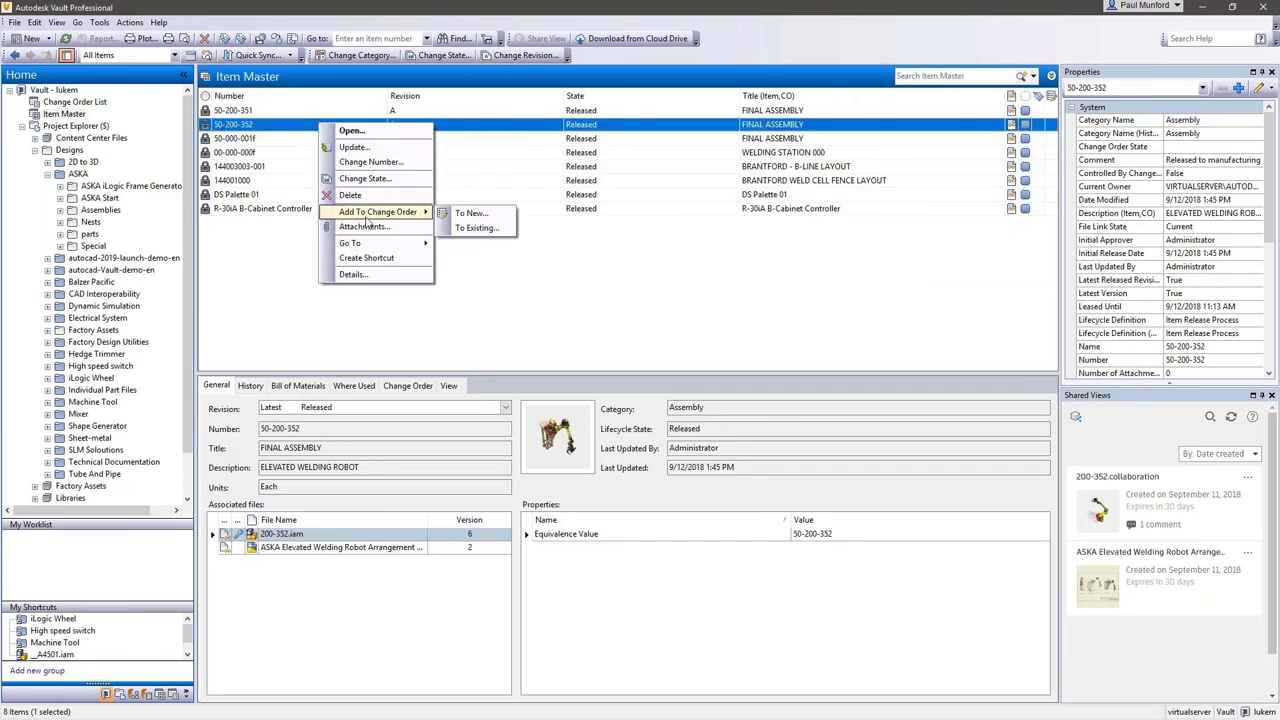
left_click(465, 214)
left_click(435, 273)
type("New variation - High Welding Frame")
key("Tab")
Enter the description "Please copy this design to create a new High Welding Frame." with H = 2100mm, W = 600mm, D = 600mm, A = 60 deg.
type("Please copy this design to create a new High Welding Frame.")
key("Return")
type("H = 2100mm")
key("Return")
type("W = 600mm")
key("Return")
type("D = 600mm")
key("Return")
type("A = 60 deg")
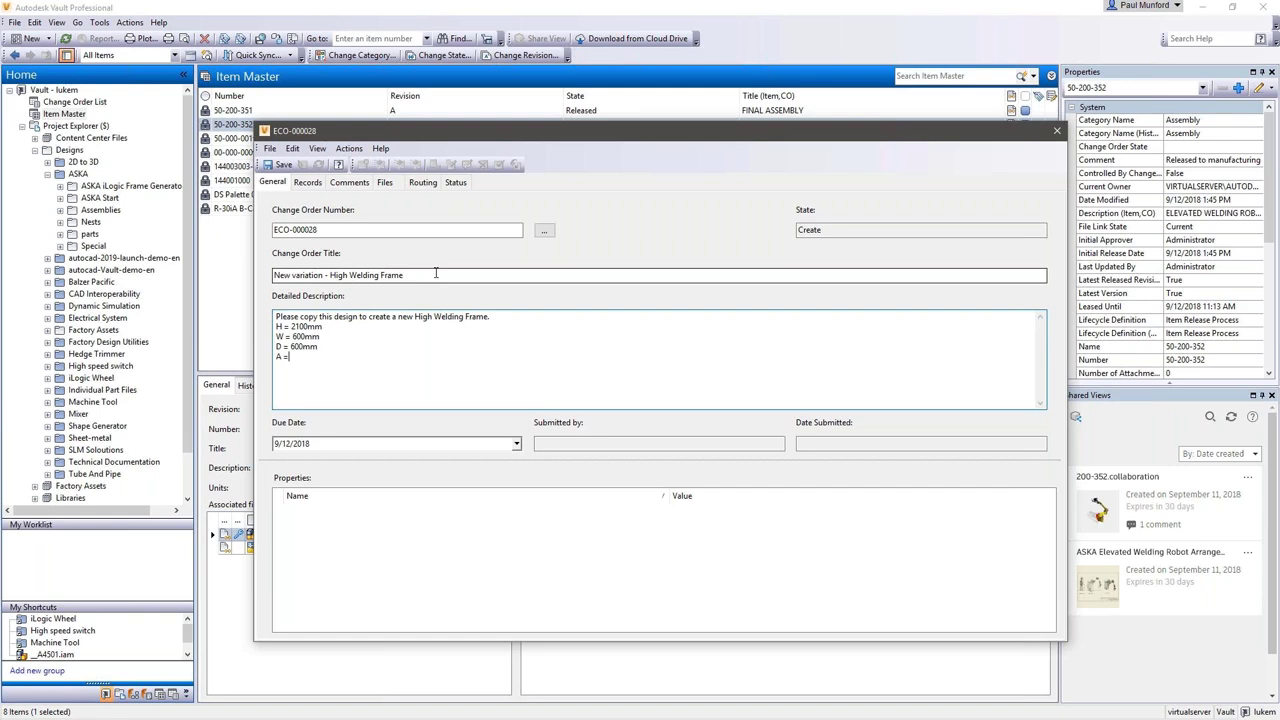
Set the change order's due date to 9/12/2018 and check its associated record 50-200-352.
left_click(516, 443)
left_click(366, 552)
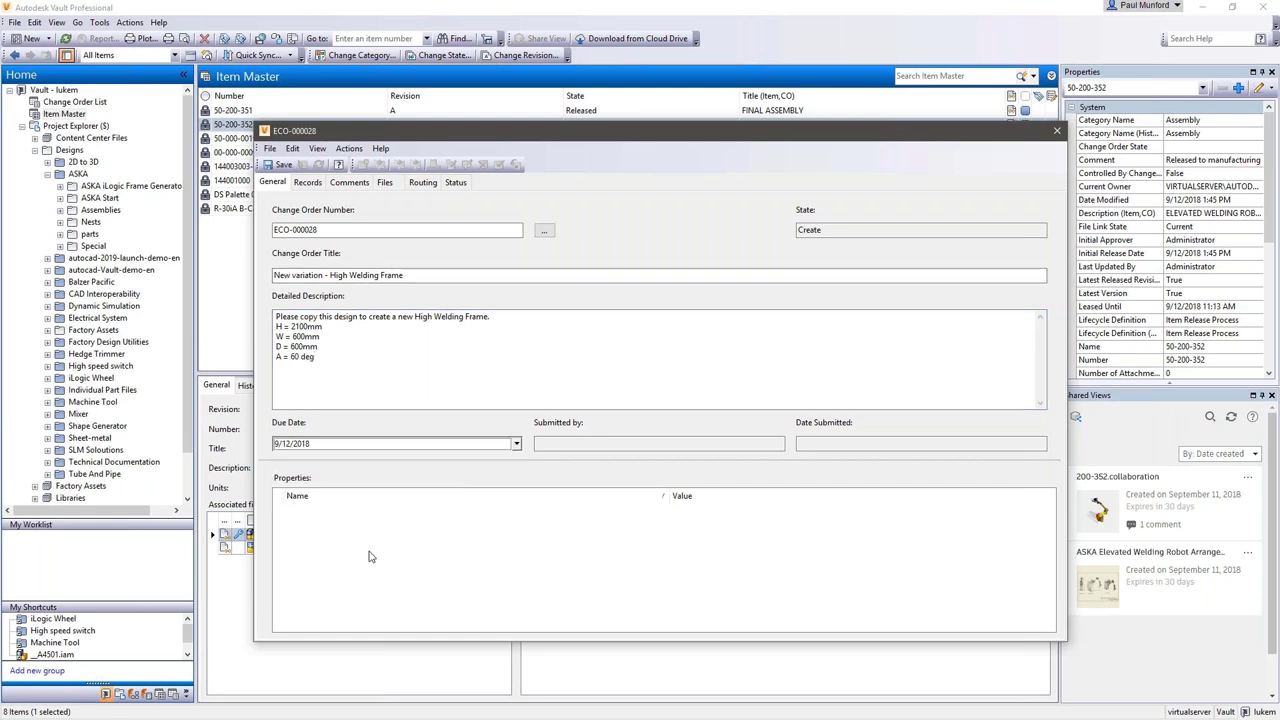
left_click(307, 182)
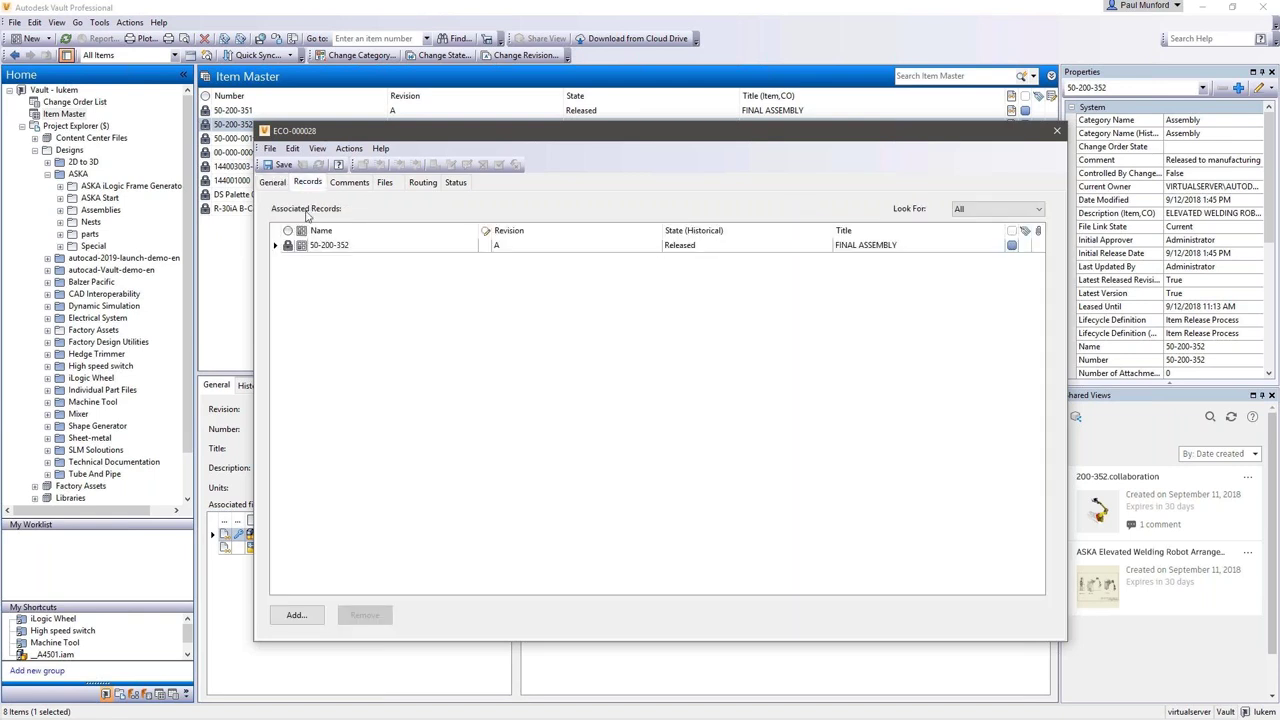
left_click(303, 248)
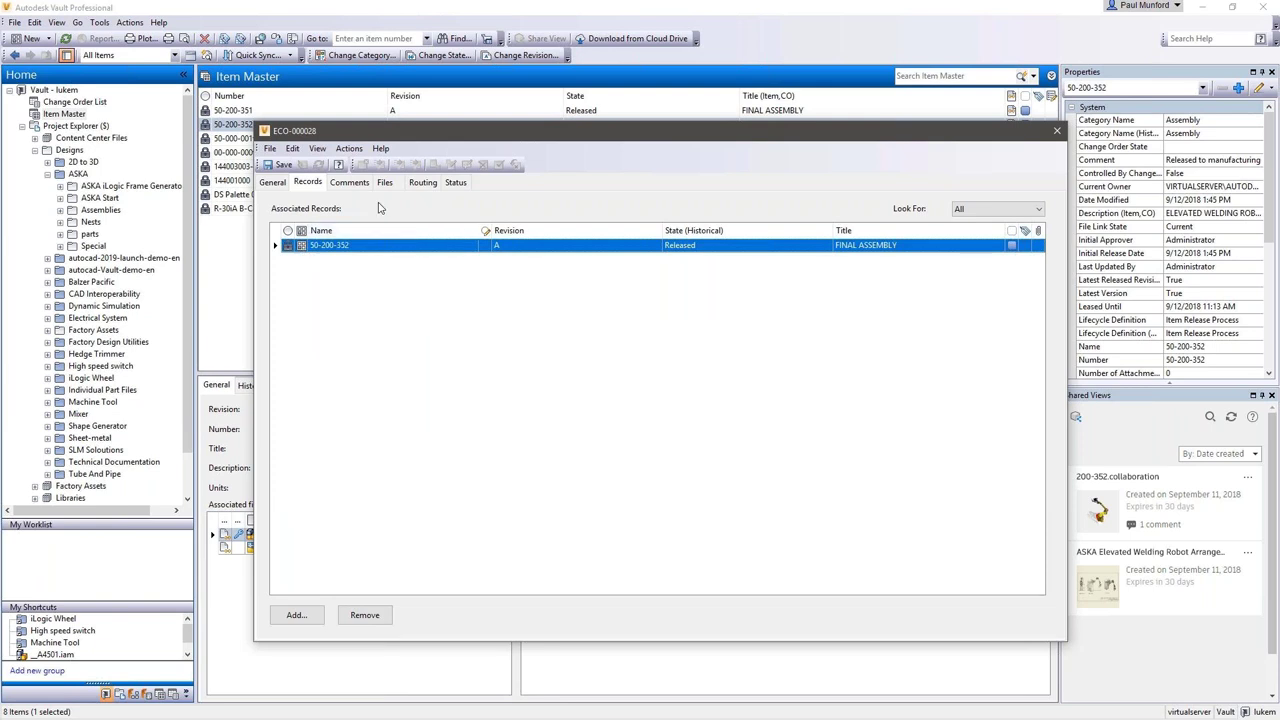
Attach DRG-000 ASKA Elevated Welding Robot Arrangement Drawing.pdf from the ASKA folder to the change order's files.
left_click(385, 182)
left_click(293, 260)
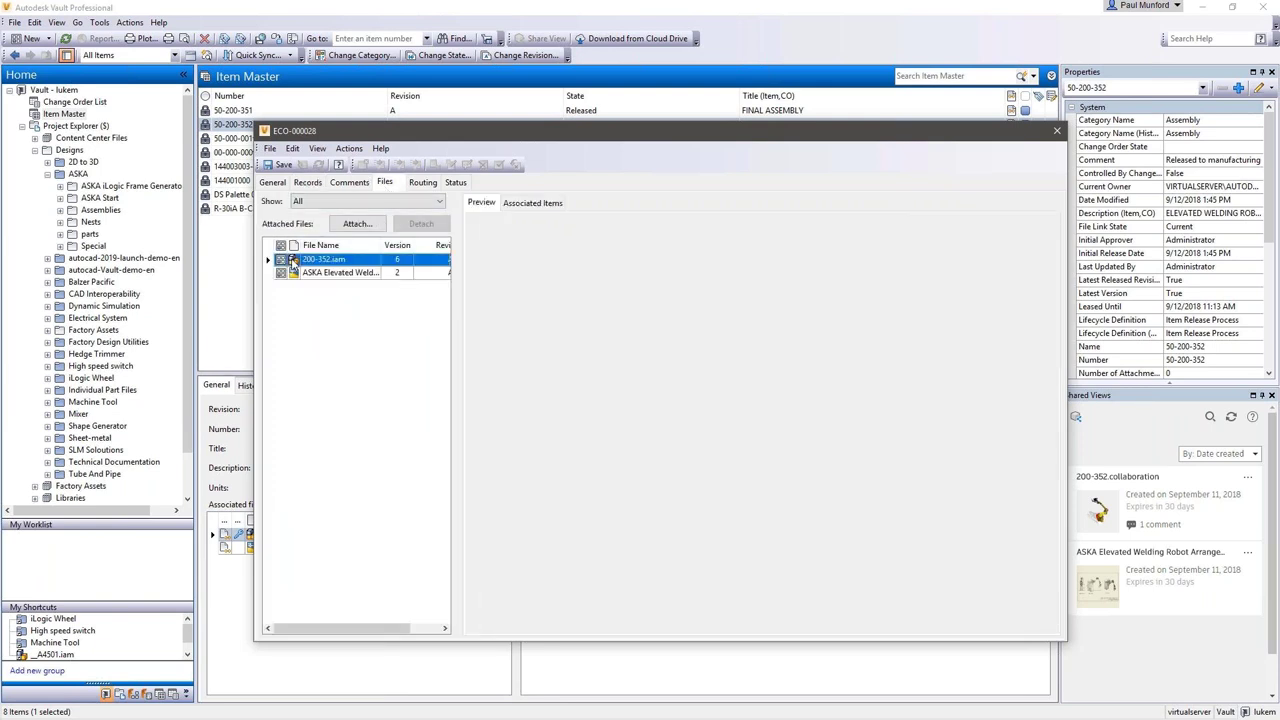
left_click(296, 273)
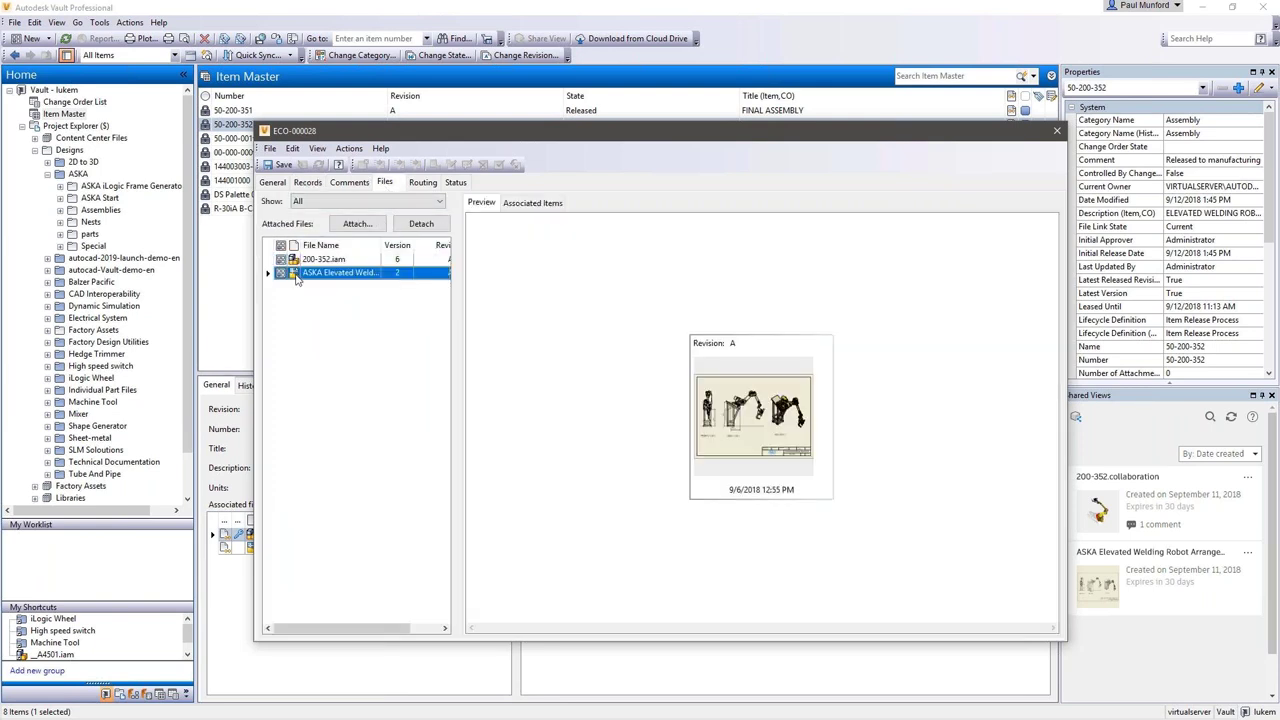
left_click(357, 224)
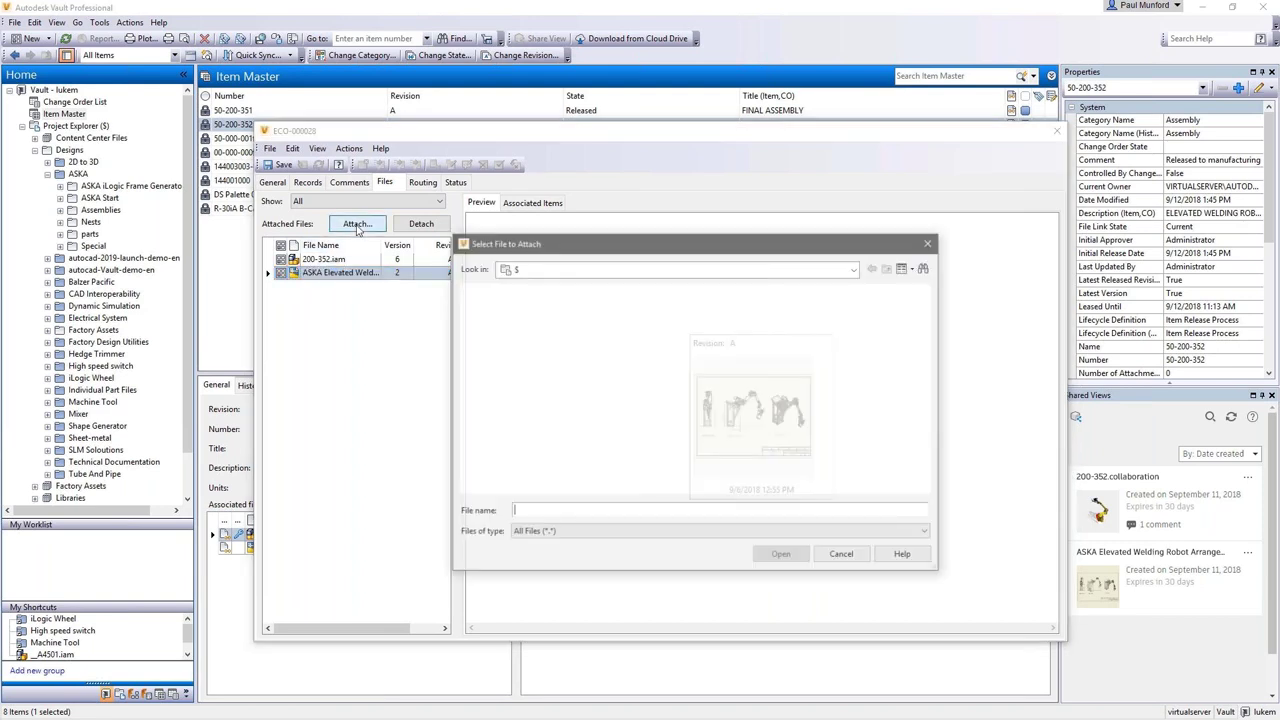
double_click(465, 349)
double_click(465, 350)
scroll(465, 350, "down", 4)
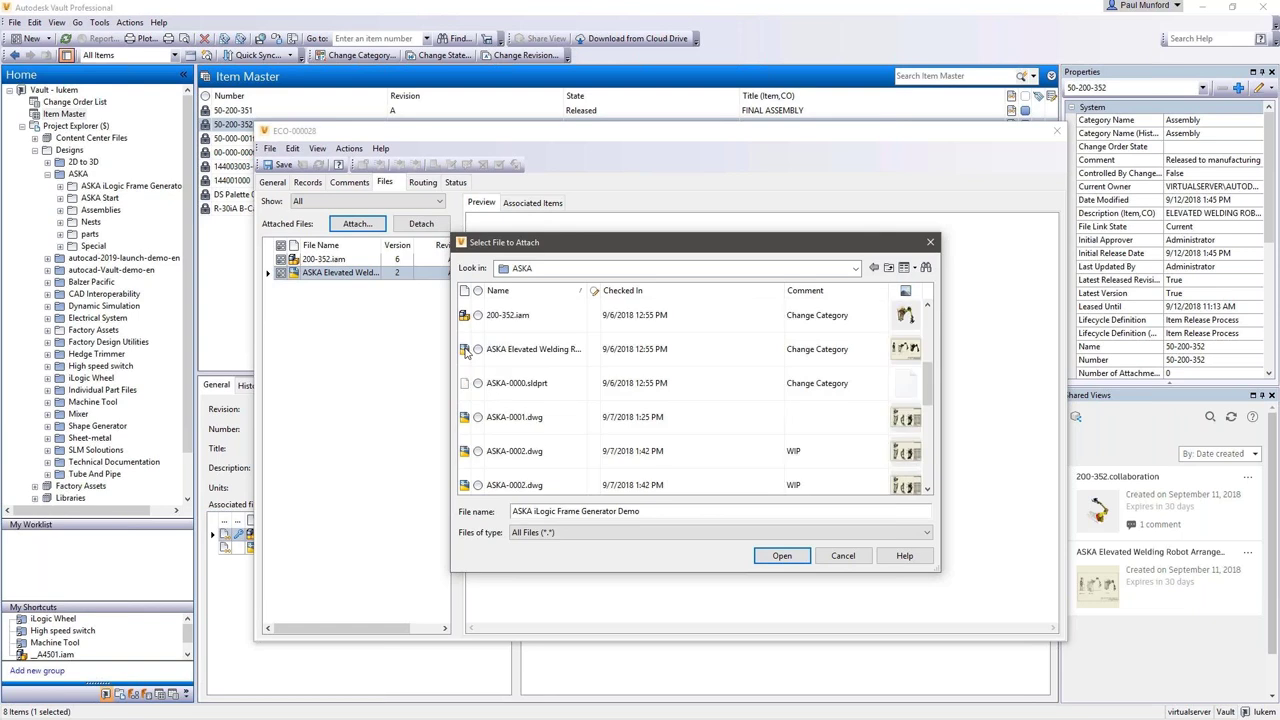
scroll(465, 350, "down", 1)
left_click(468, 419)
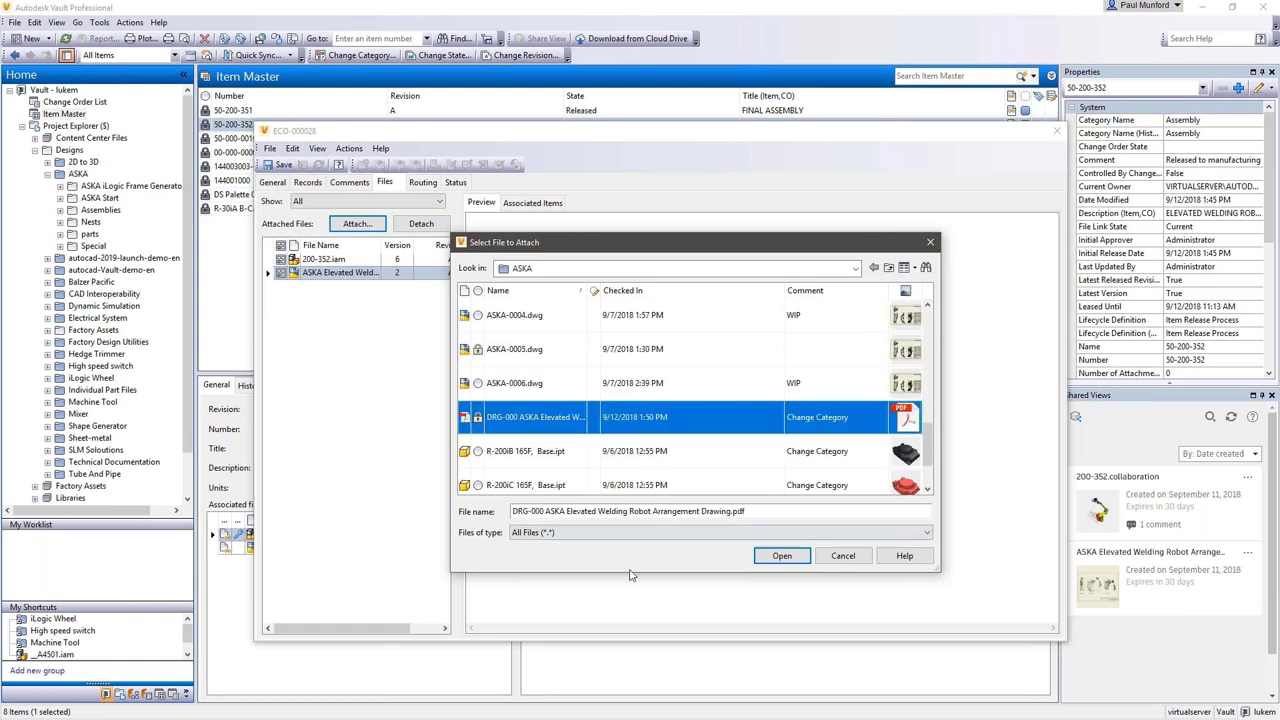
left_click(781, 557)
Set the change order's routing to First Release, check its status diagram and save the change order.
left_click(421, 183)
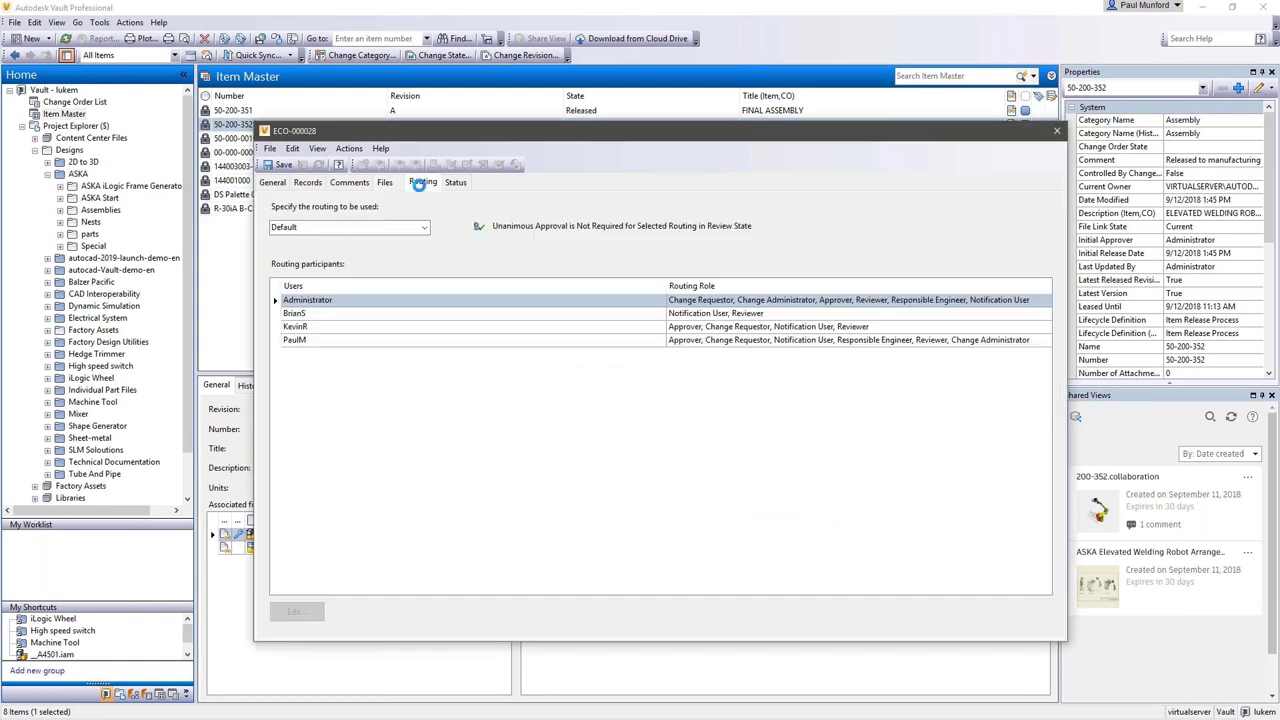
left_click(424, 228)
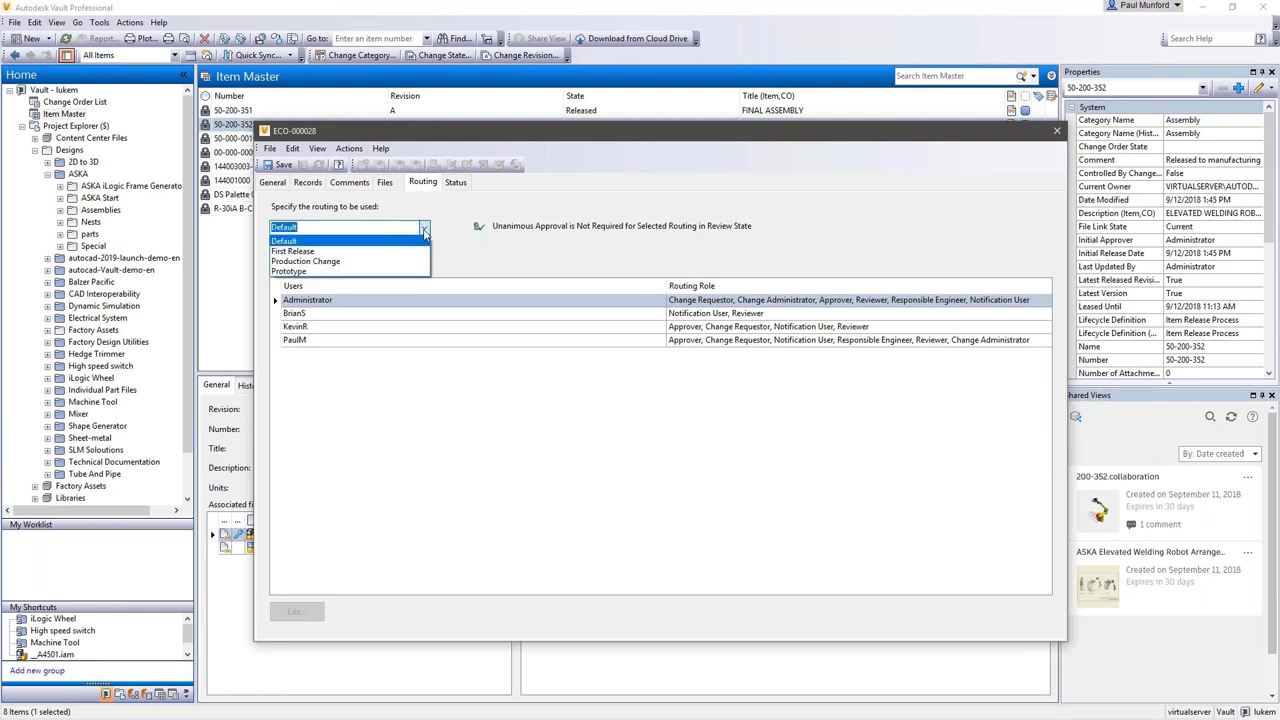
left_click(338, 252)
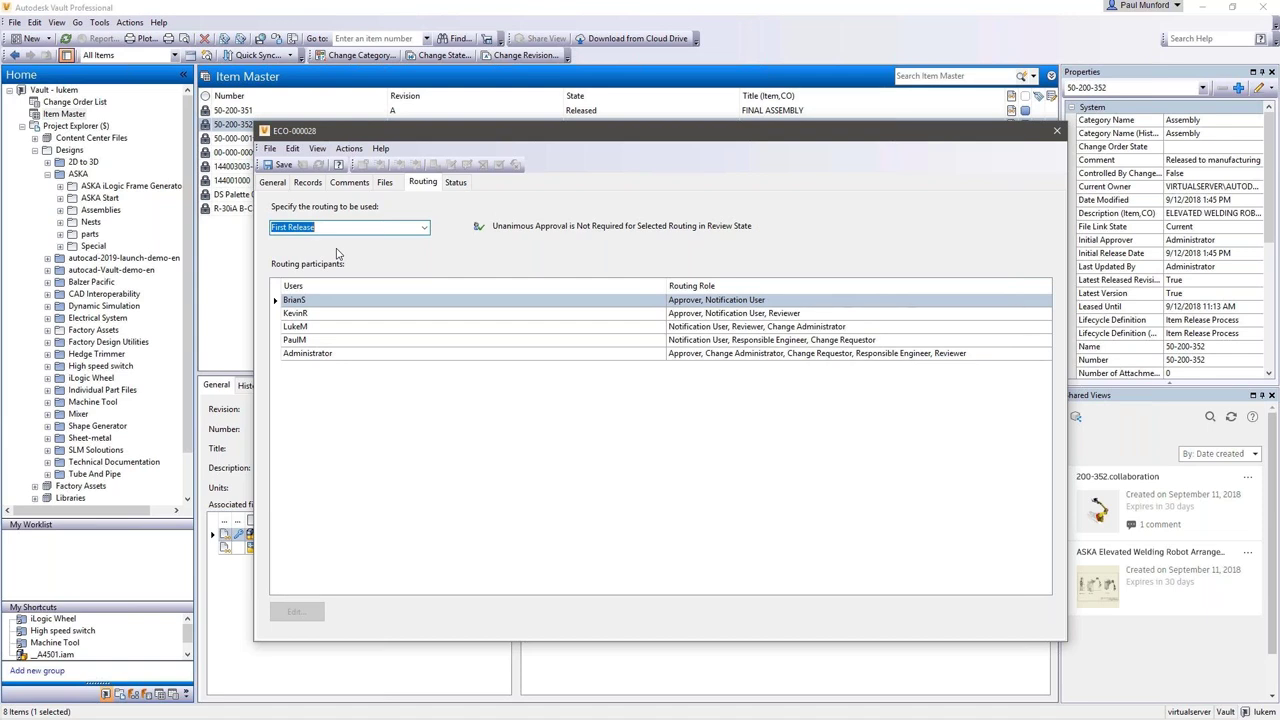
left_click(456, 183)
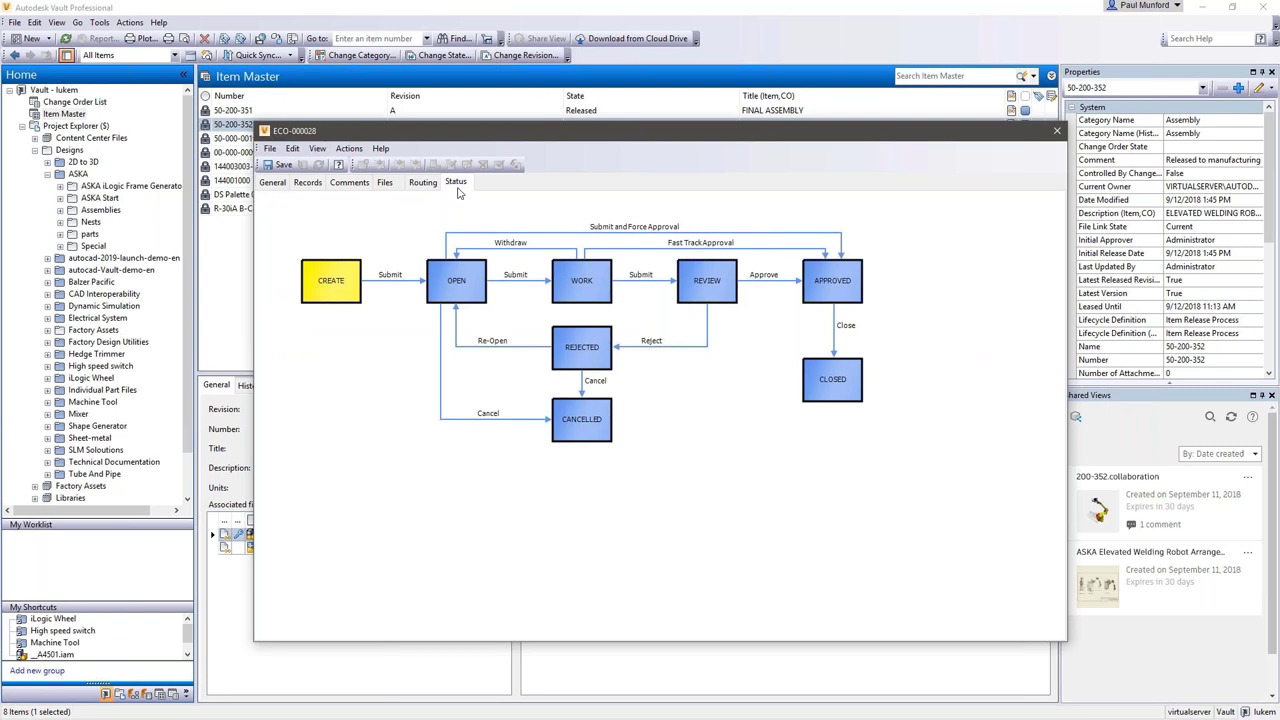
left_click(280, 167)
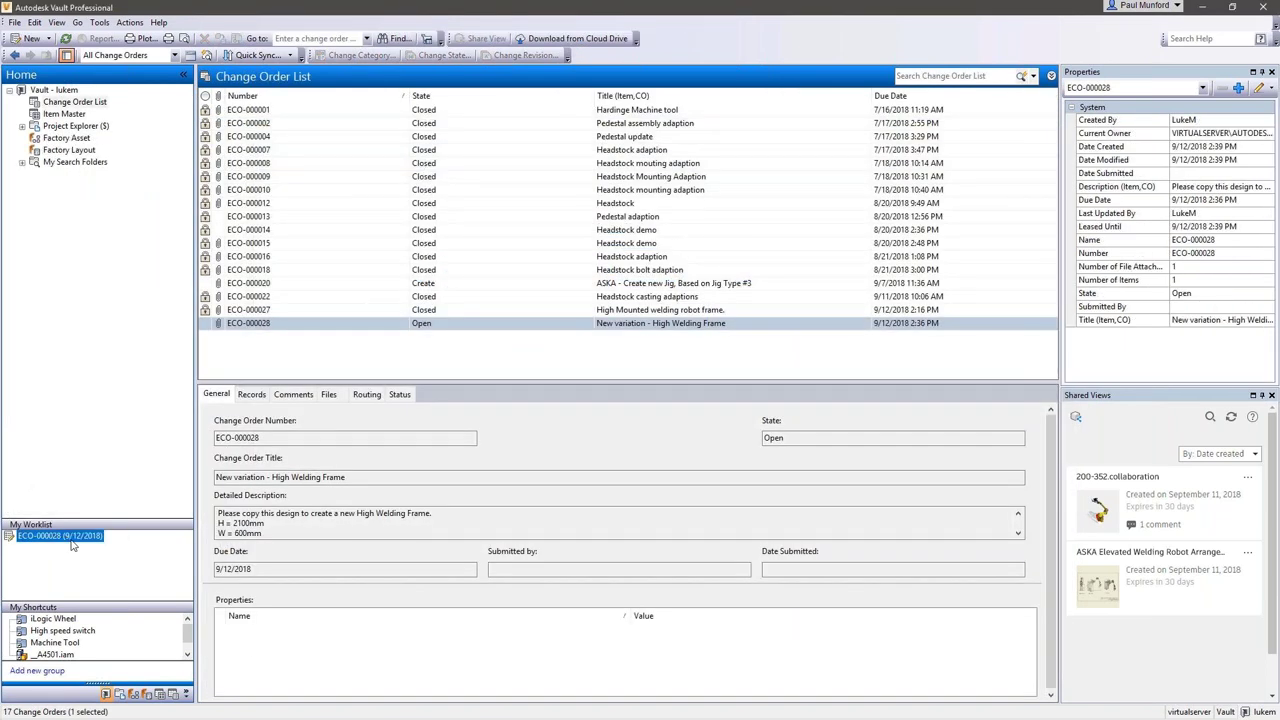
Open ECO-000028 and submit it to Work with the comment "New work accepted and routed to Engineering.".
right_click(258, 328)
left_click(297, 364)
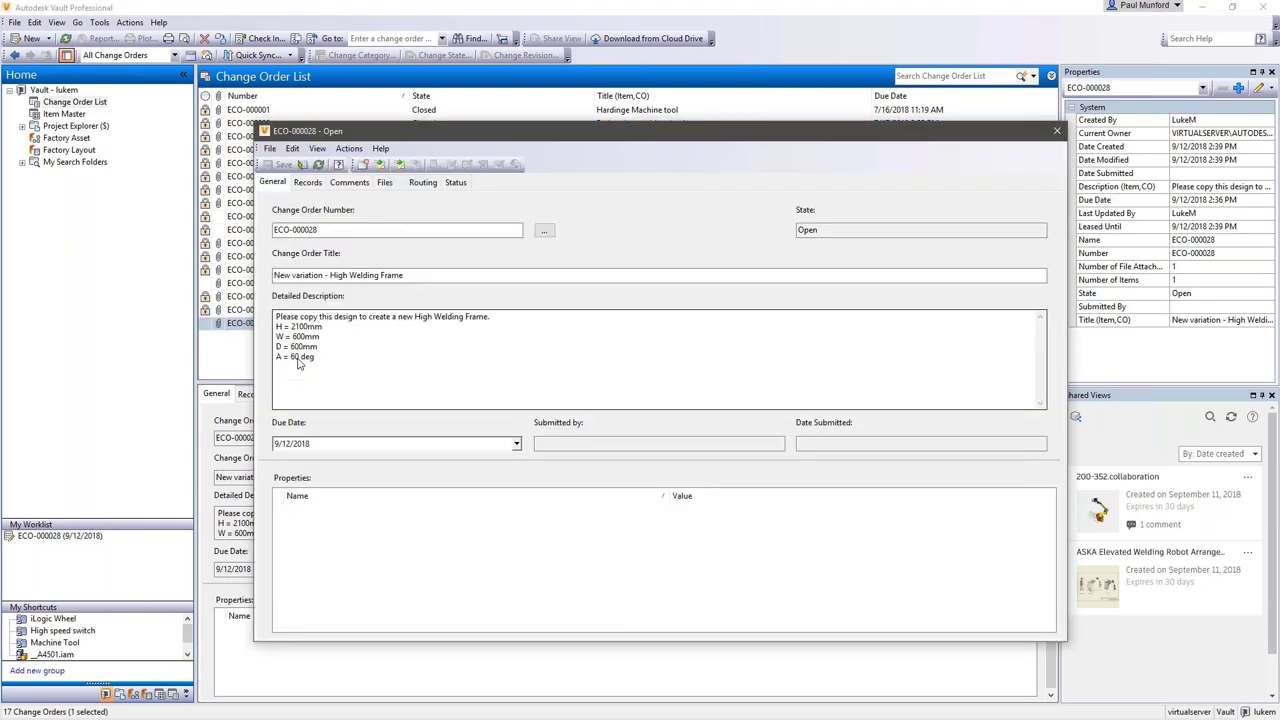
left_click(458, 183)
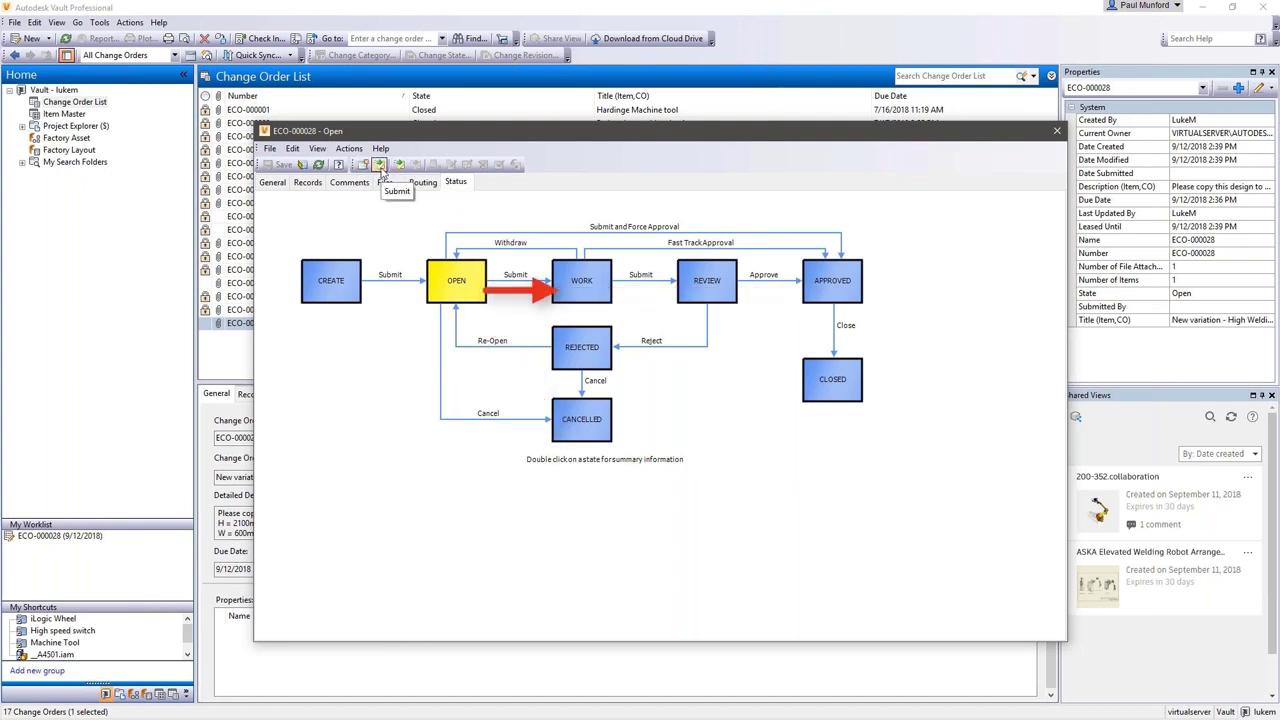
left_click(379, 167)
left_click(457, 425)
type("New work a")
type("ccepted and route")
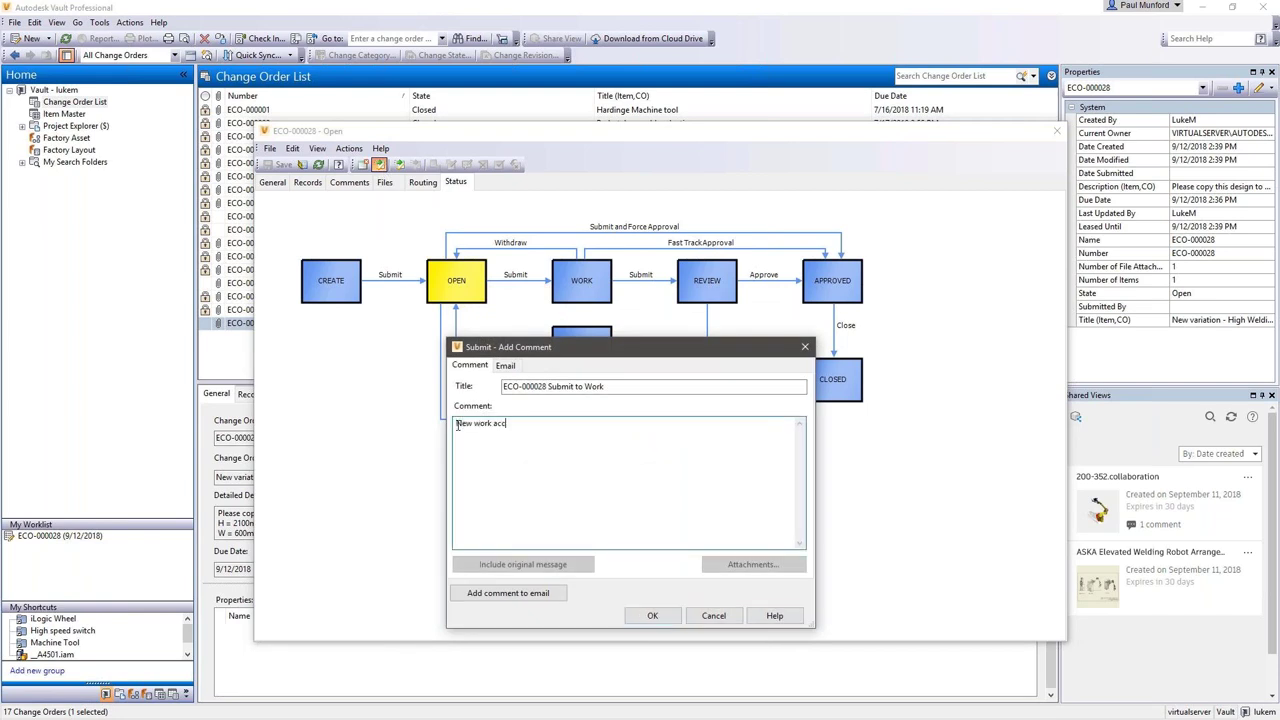
type("d to Engineering.")
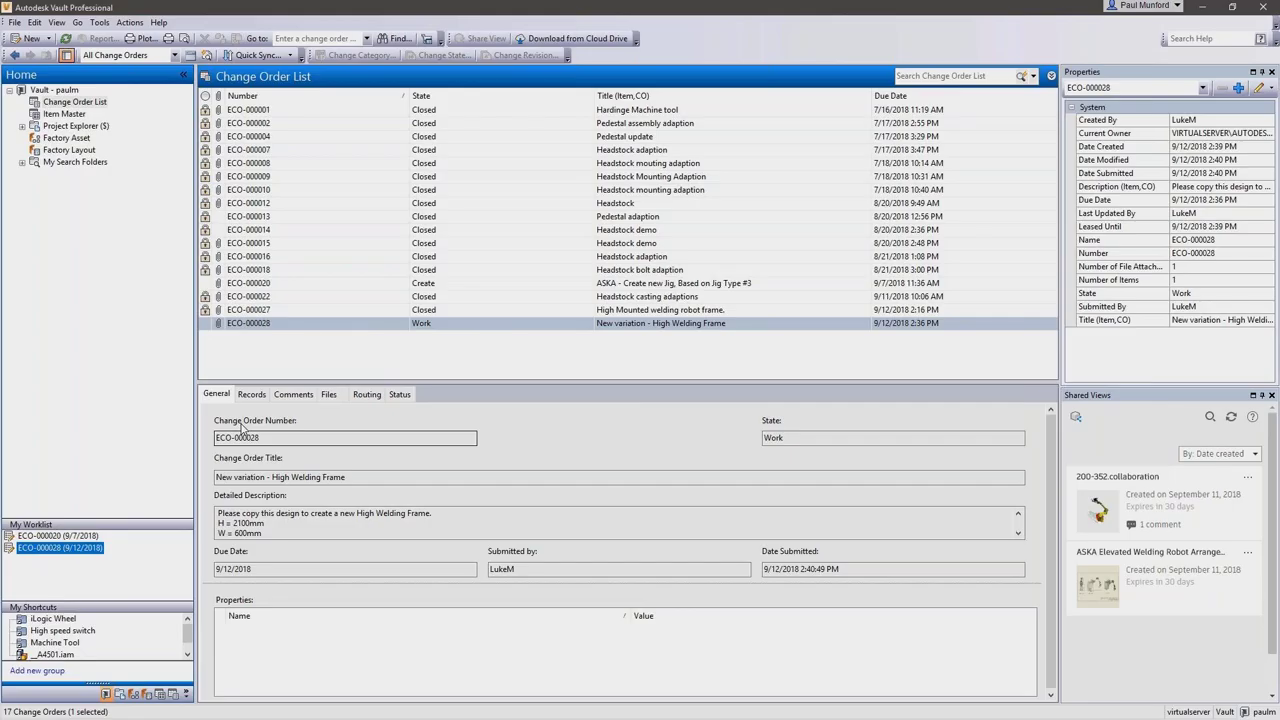
Open ECO-000028 in its Work state and read the comments made on it.
right_click(279, 326)
left_click(320, 330)
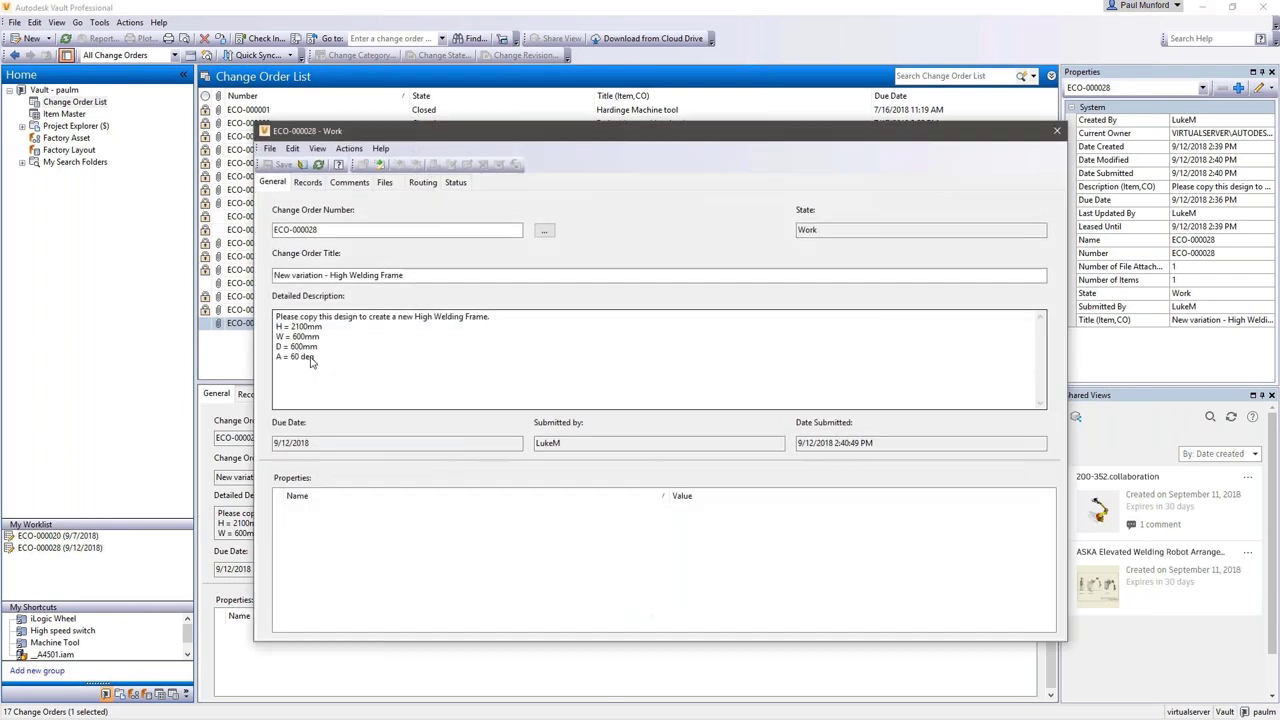
left_click(349, 183)
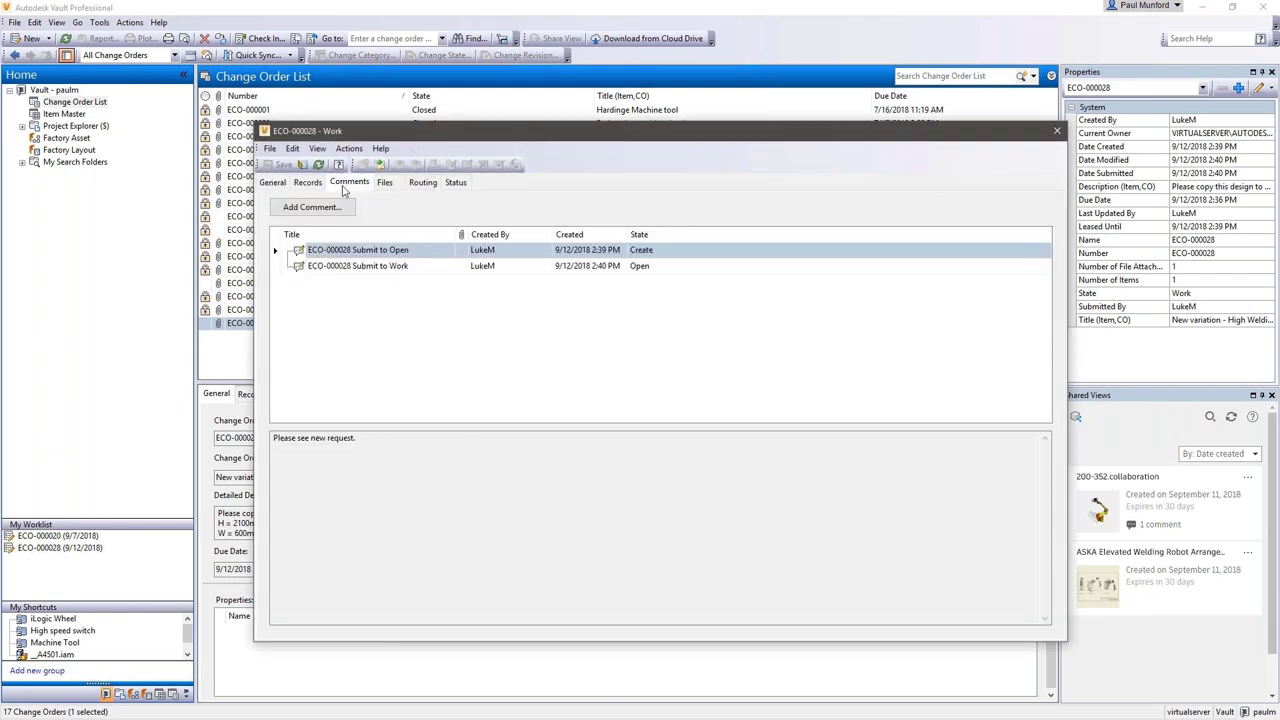
Change the lifecycle state of the associated record 50-200-352 to Work in Progress with the comment "Available for editing".
left_click(308, 183)
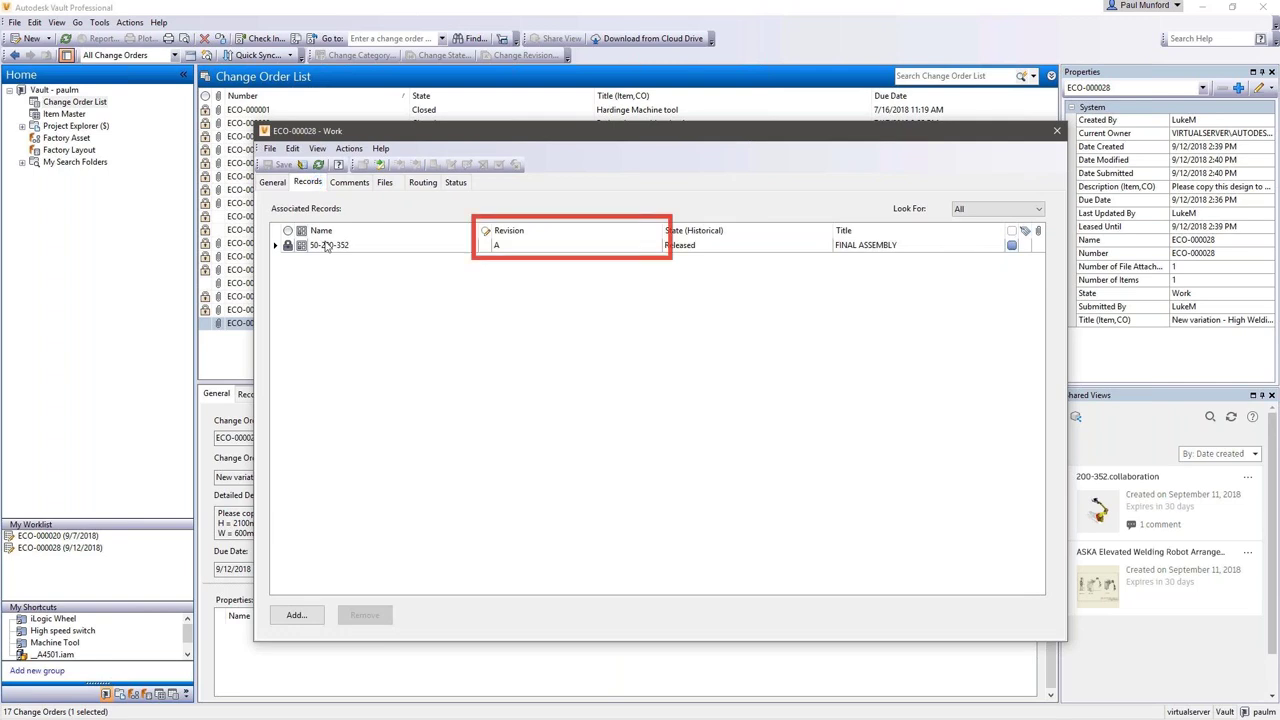
left_click(325, 245)
right_click(326, 245)
left_click(417, 300)
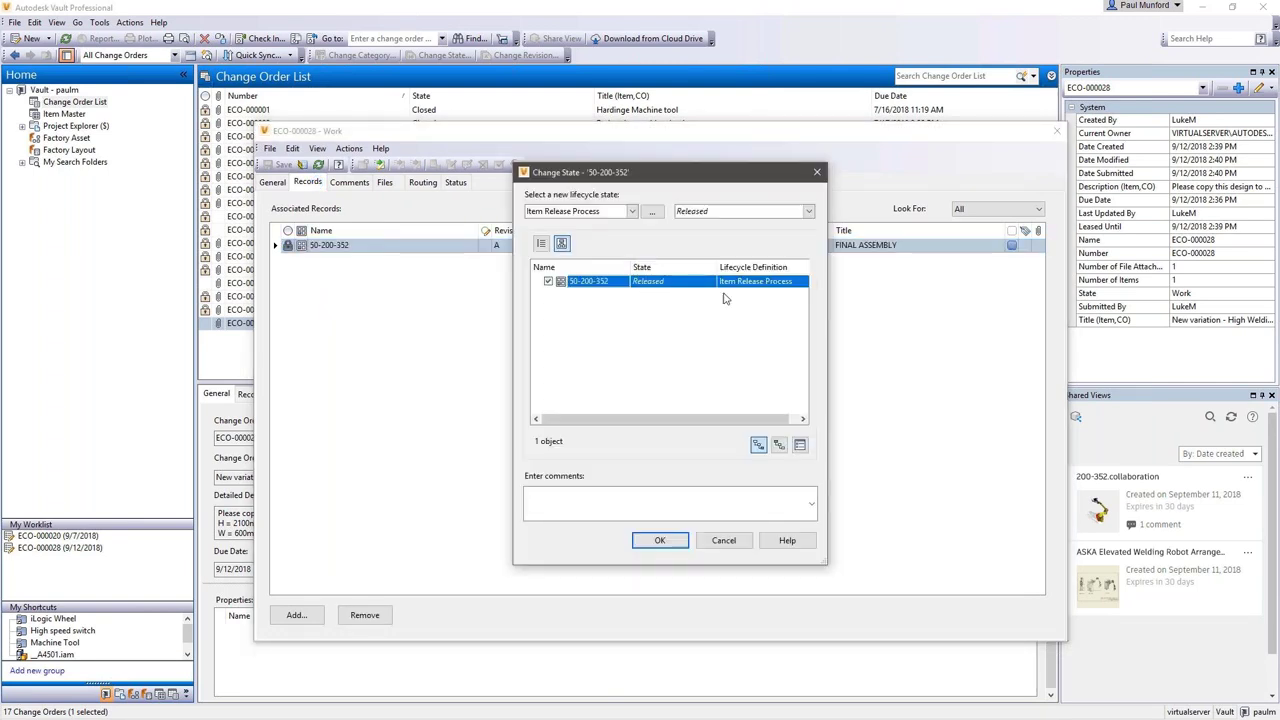
left_click(806, 211)
left_click(794, 222)
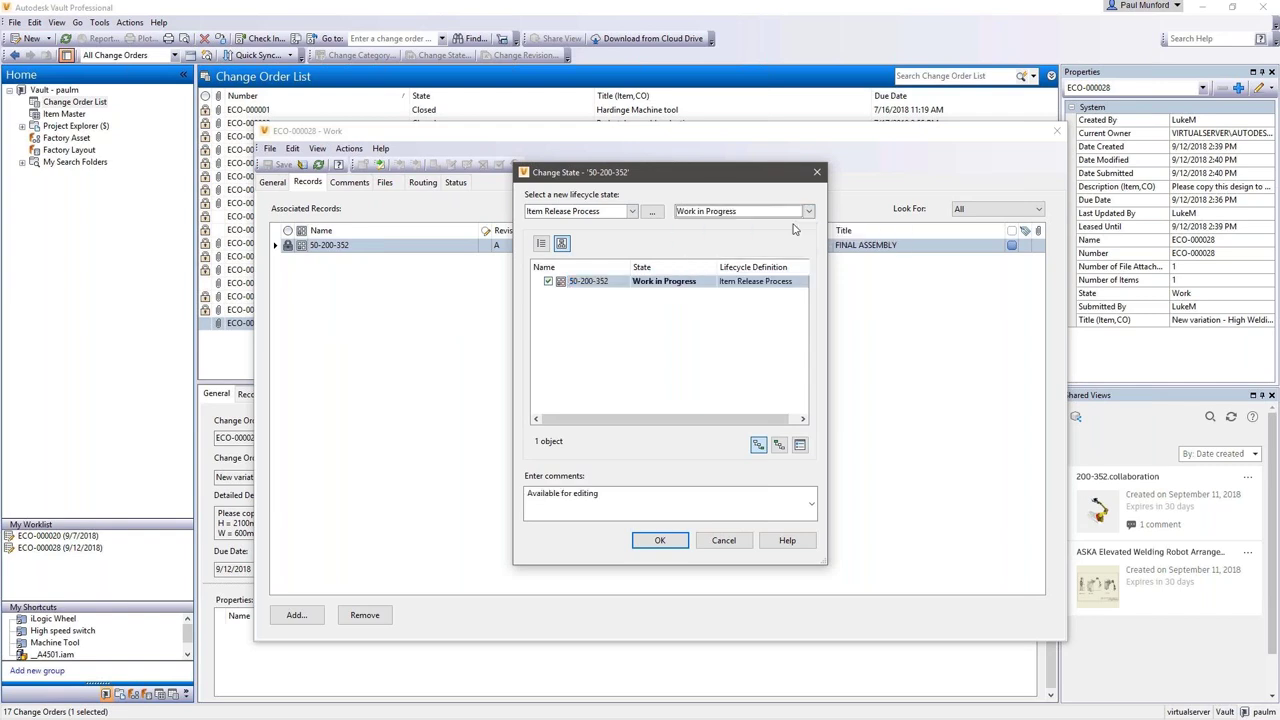
left_click(681, 543)
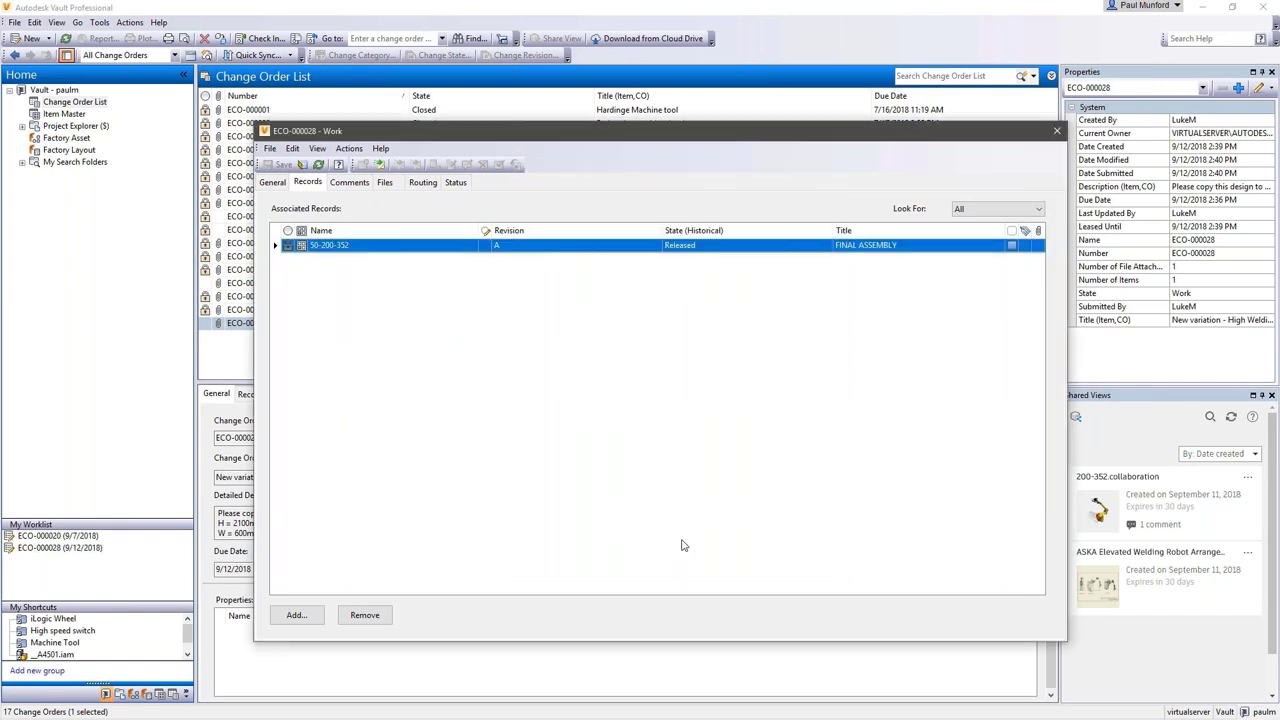
Submit ECO-000028 to Review with the comment "New frame design complete. Ready for Review.".
left_click(456, 183)
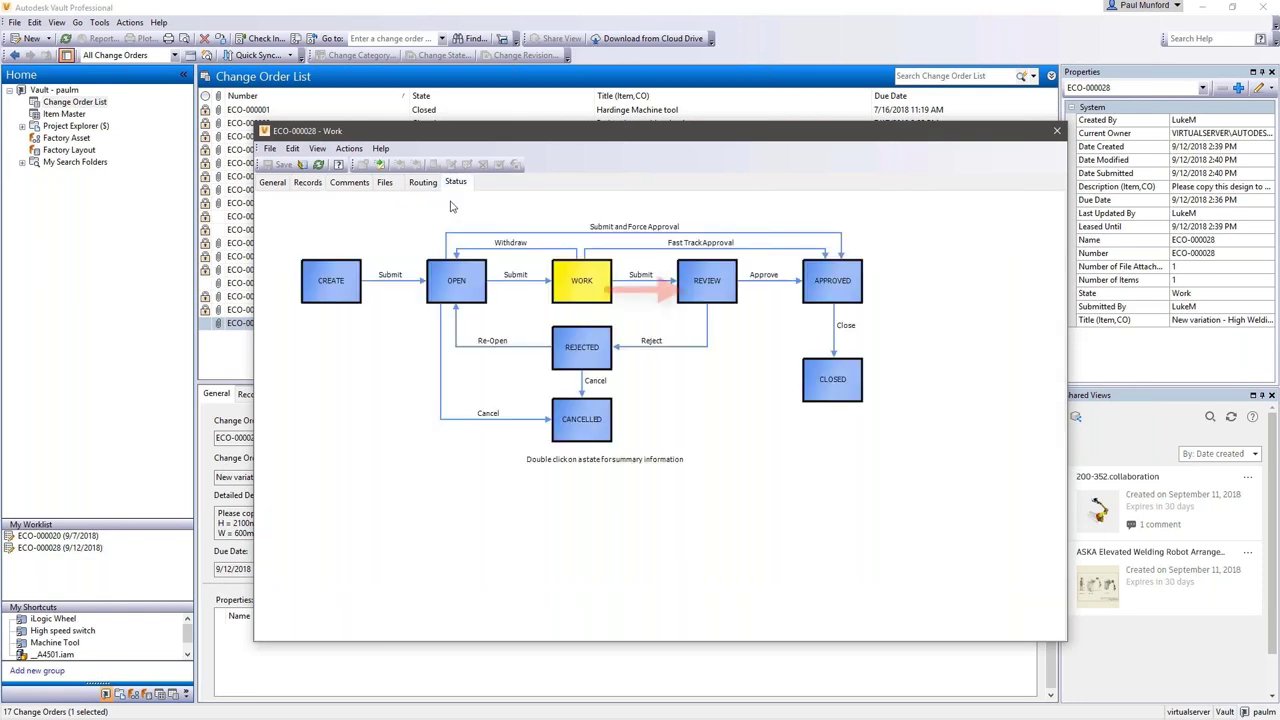
left_click(379, 164)
left_click(484, 447)
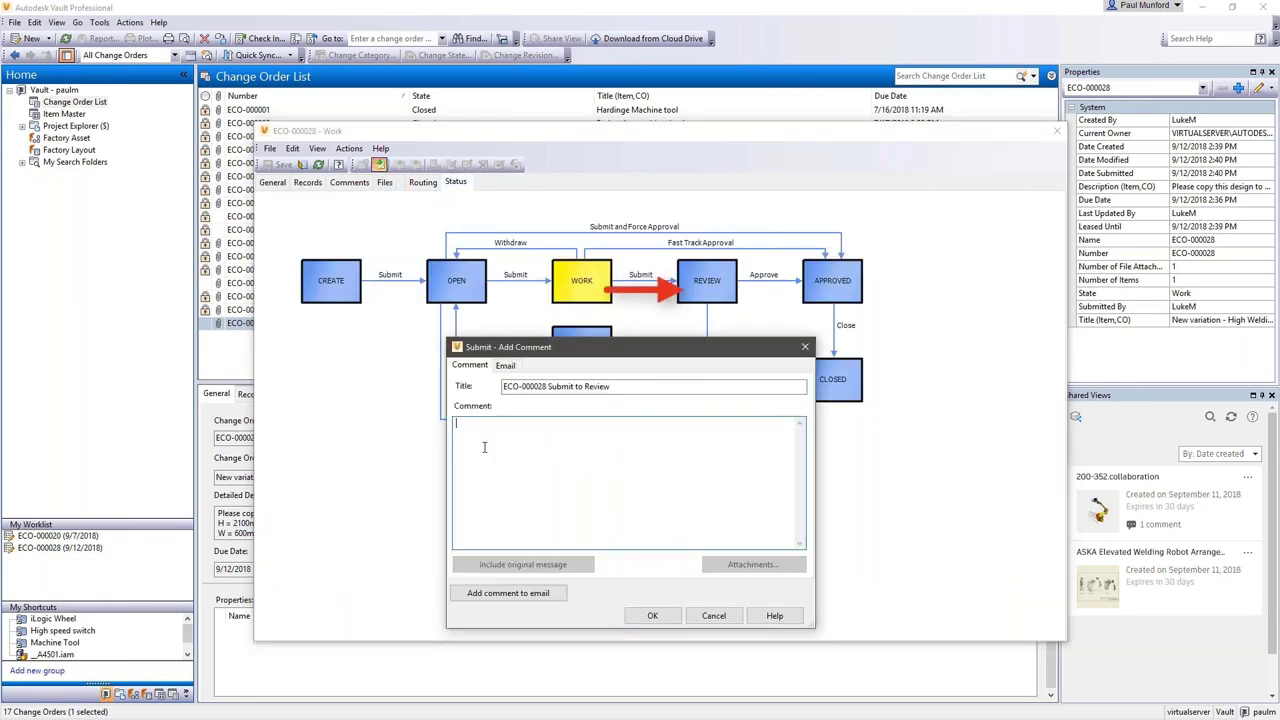
type("New frame design complete. Ready for Review.")
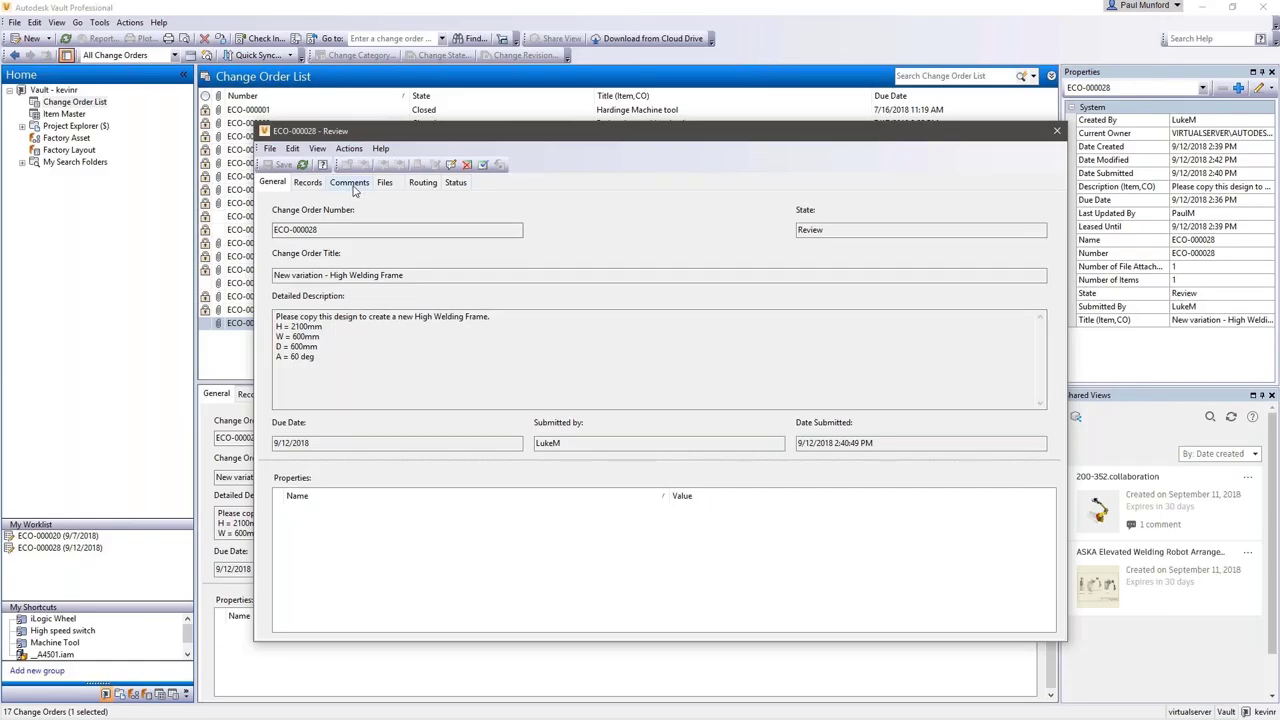
Check ECO-000028's comments and workflow status, and approve it with the comment "Approved. Please release to manufacturing immediately".
left_click(350, 183)
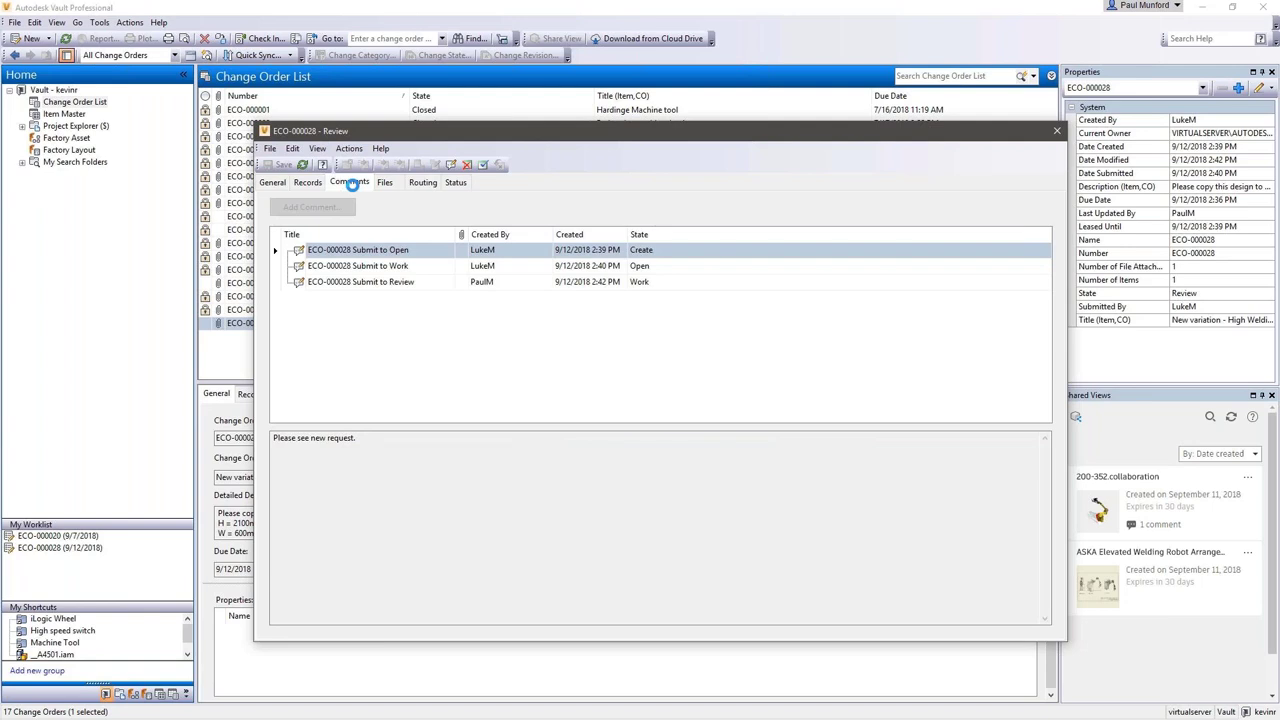
left_click(455, 182)
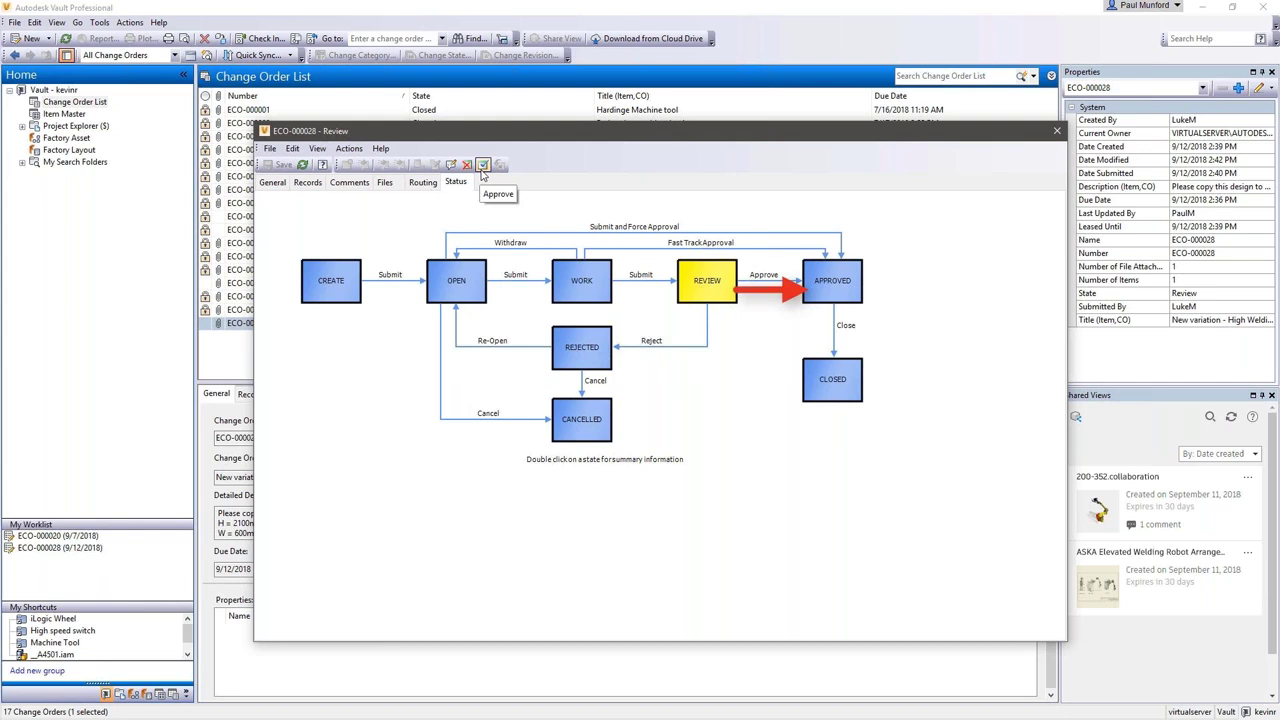
left_click(483, 168)
type("Approved. Please release to manufacturing immediately")
left_click(633, 616)
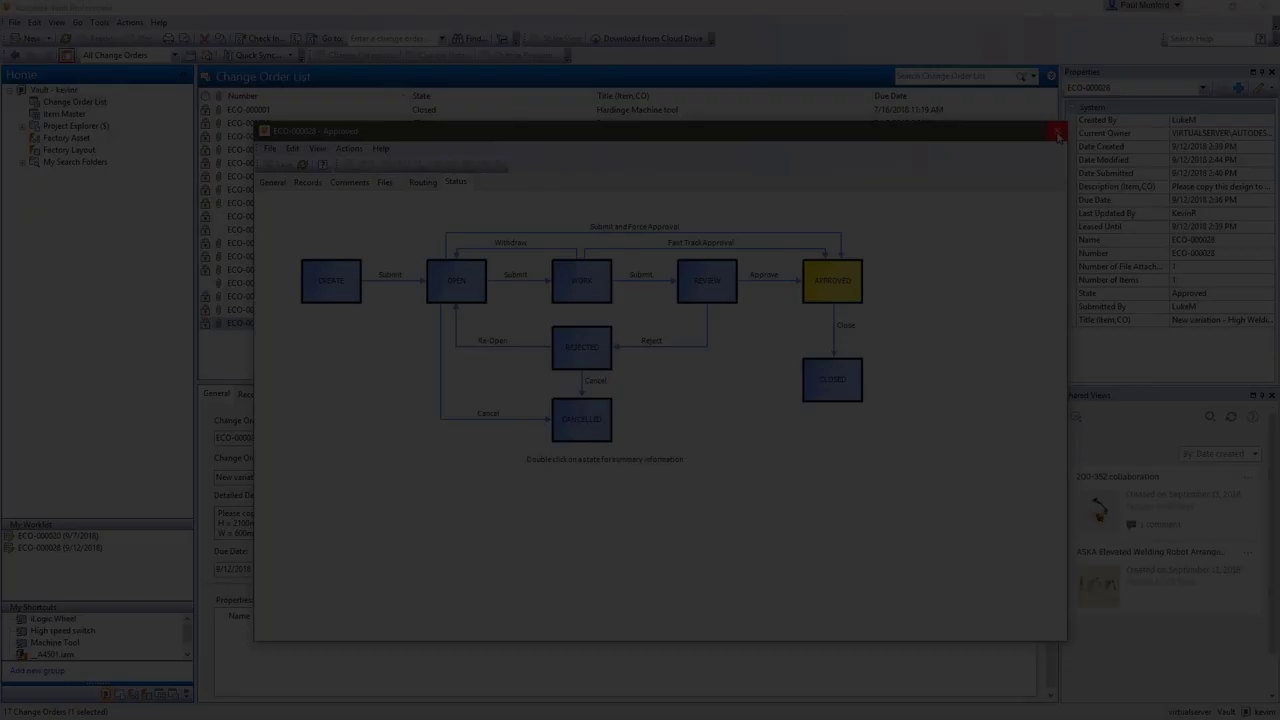
Open ECO-000028 in its Approved state and read its Submit to Work, Submit to Review and Approve comments.
right_click(344, 328)
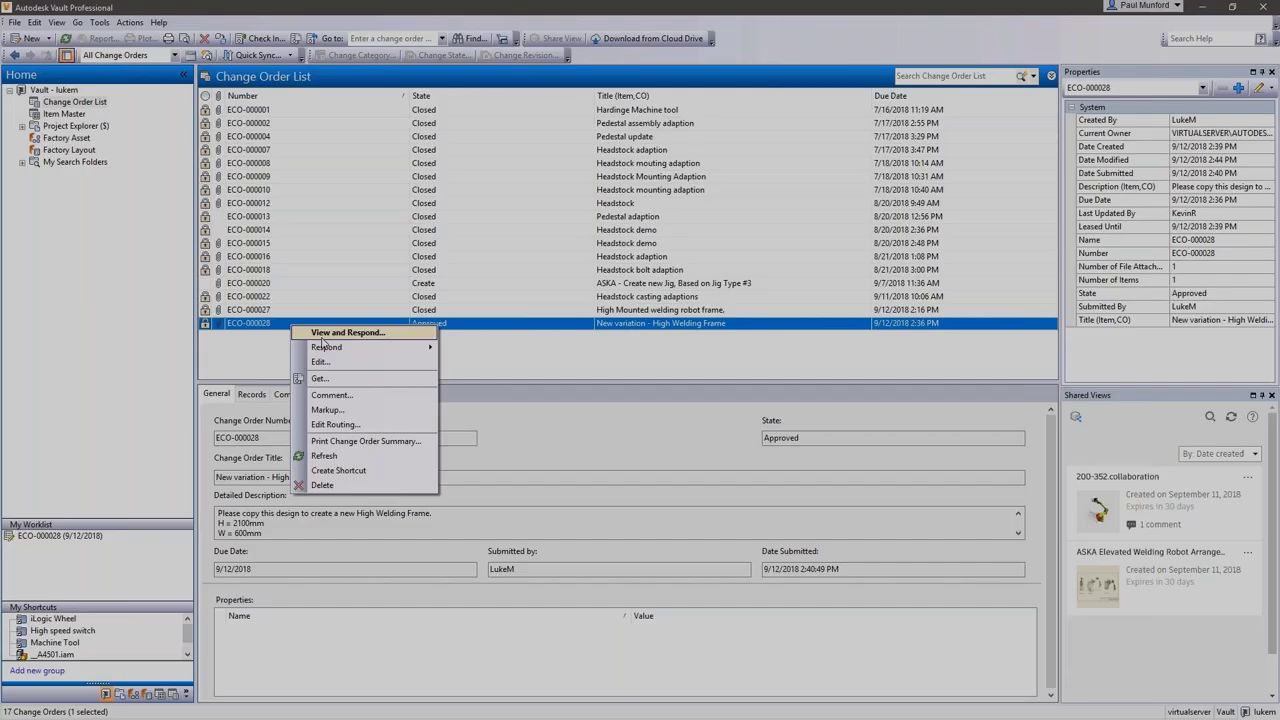
left_click(382, 336)
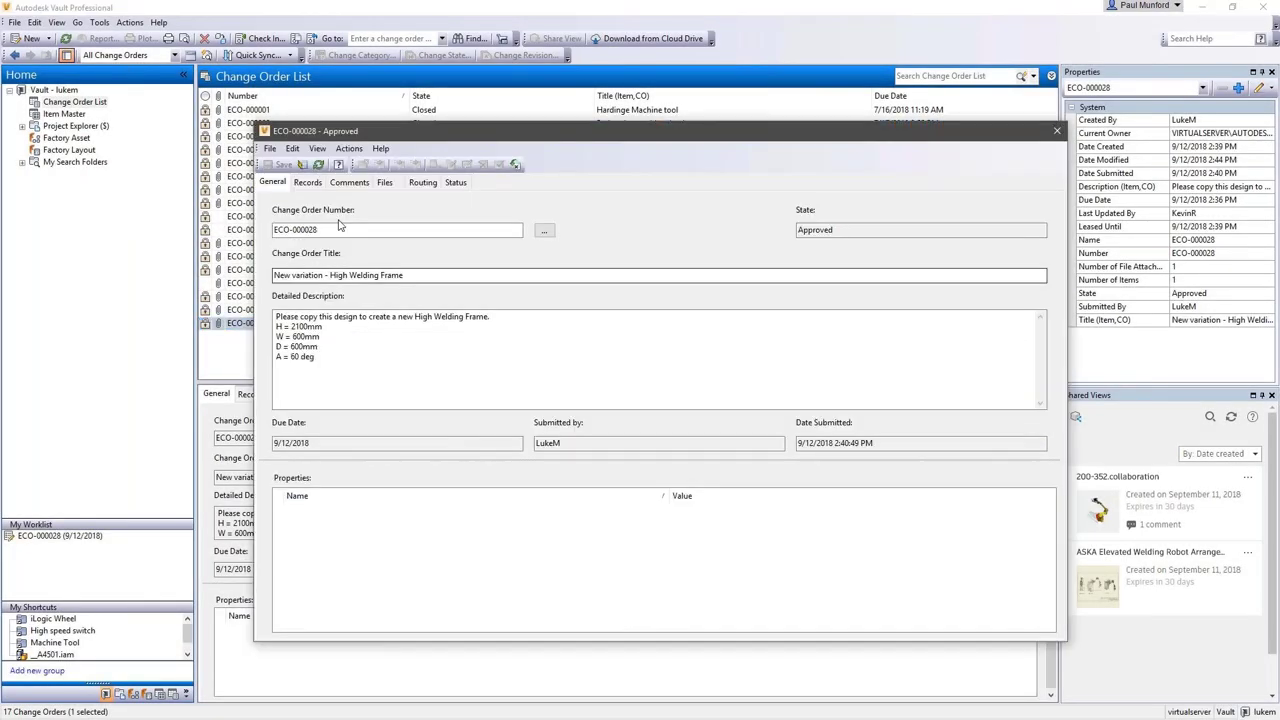
left_click(343, 182)
left_click(356, 266)
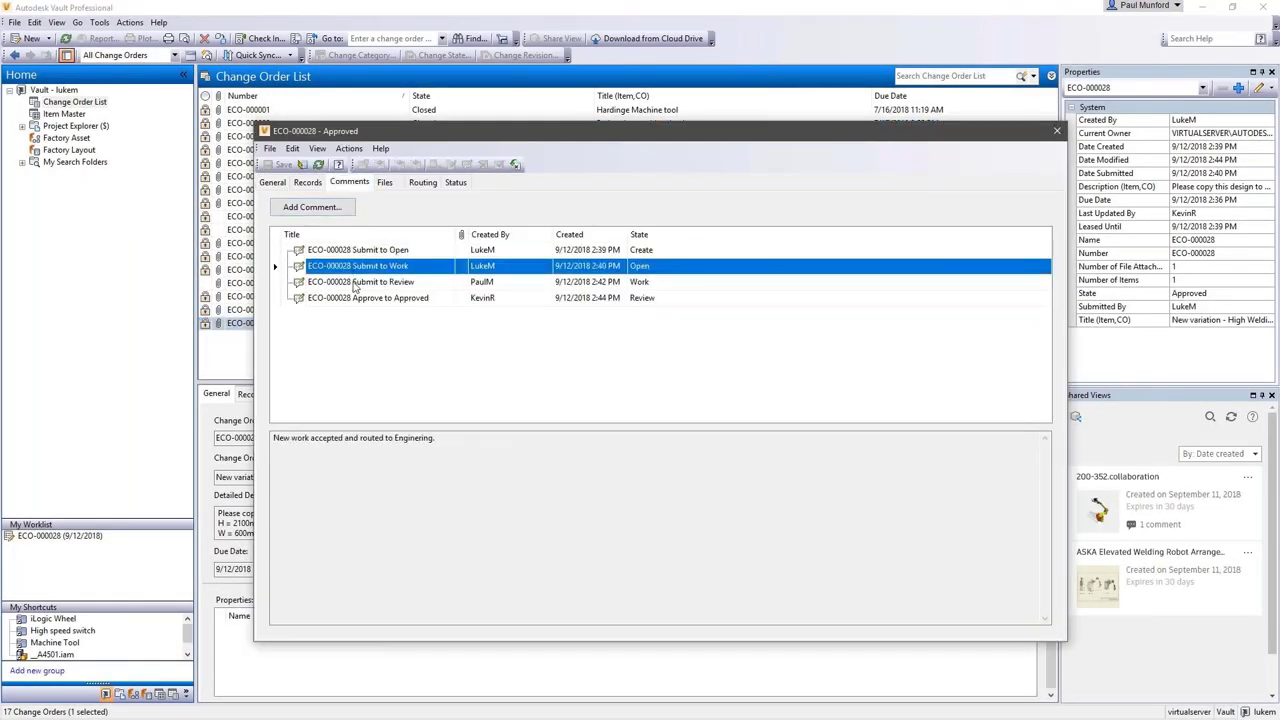
left_click(357, 282)
left_click(355, 299)
Close change order ECO-000028 from its workflow status with the comment "Released to manufacturing. Please start work as soon as possible.".
left_click(455, 182)
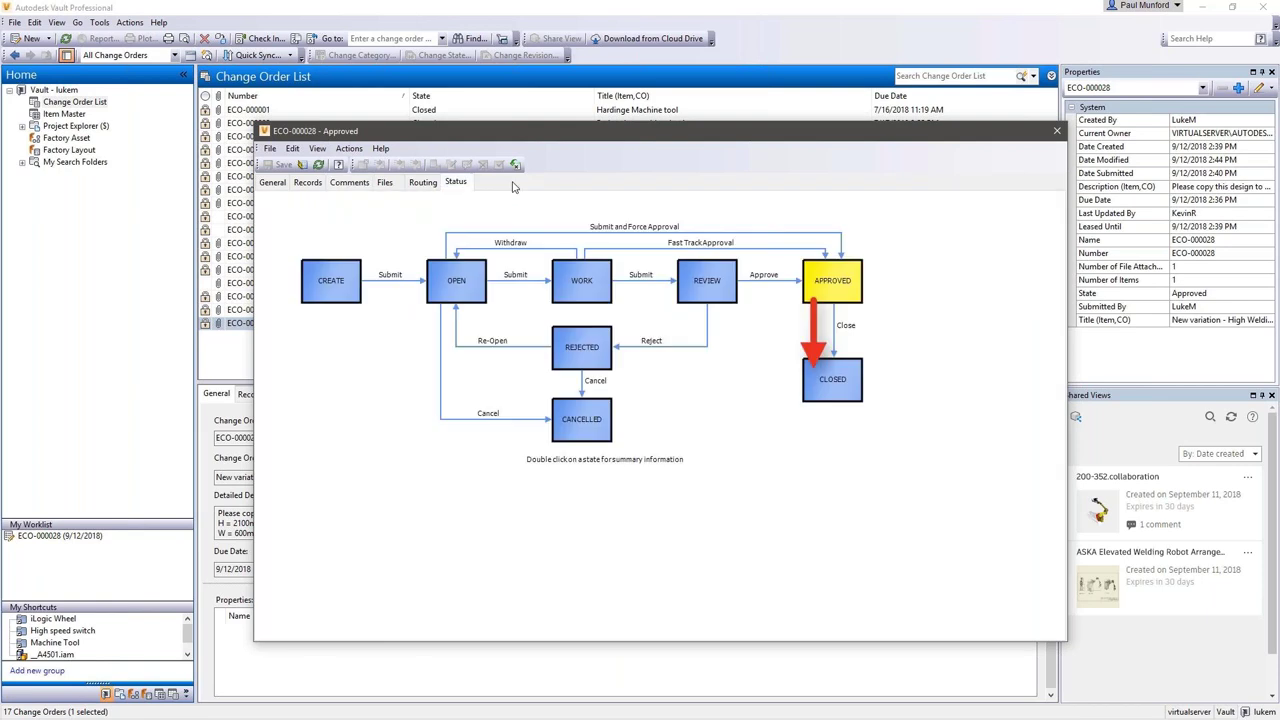
left_click(515, 166)
left_click(508, 428)
type("Released to manufacturing. ")
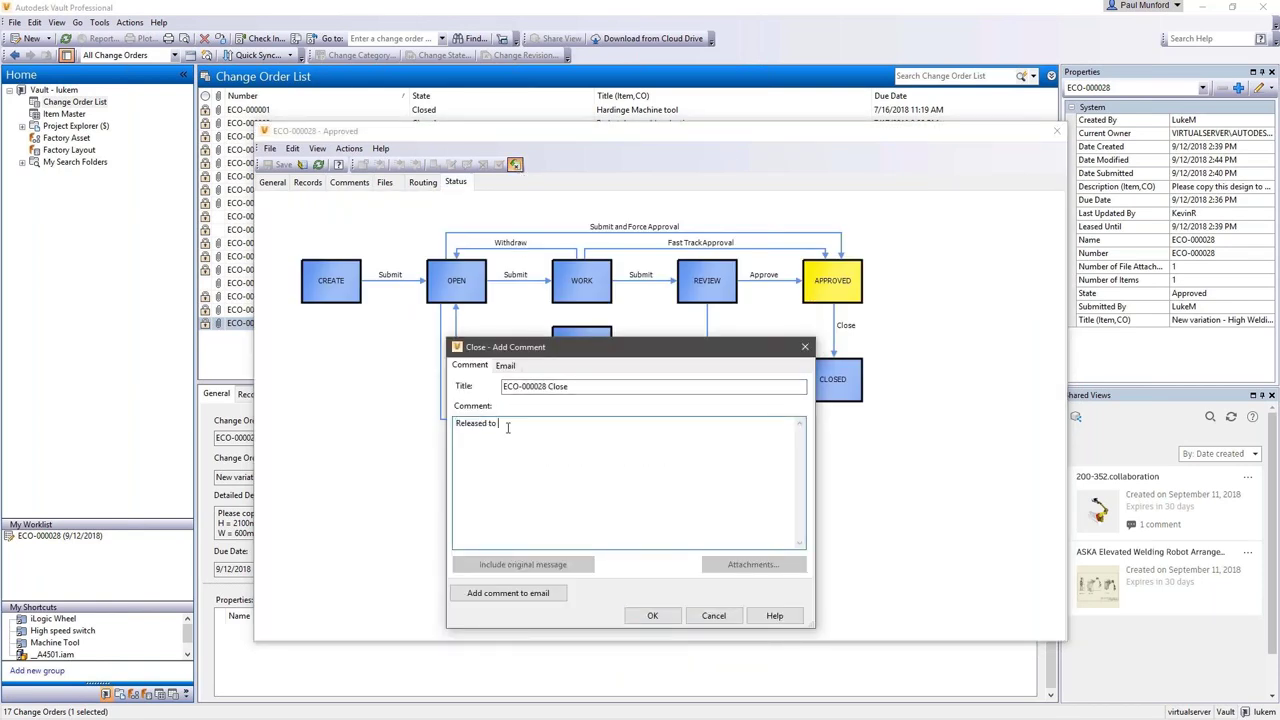
type("Please start work as soon as possible.")
left_click(652, 615)
left_click(808, 211)
left_click(766, 248)
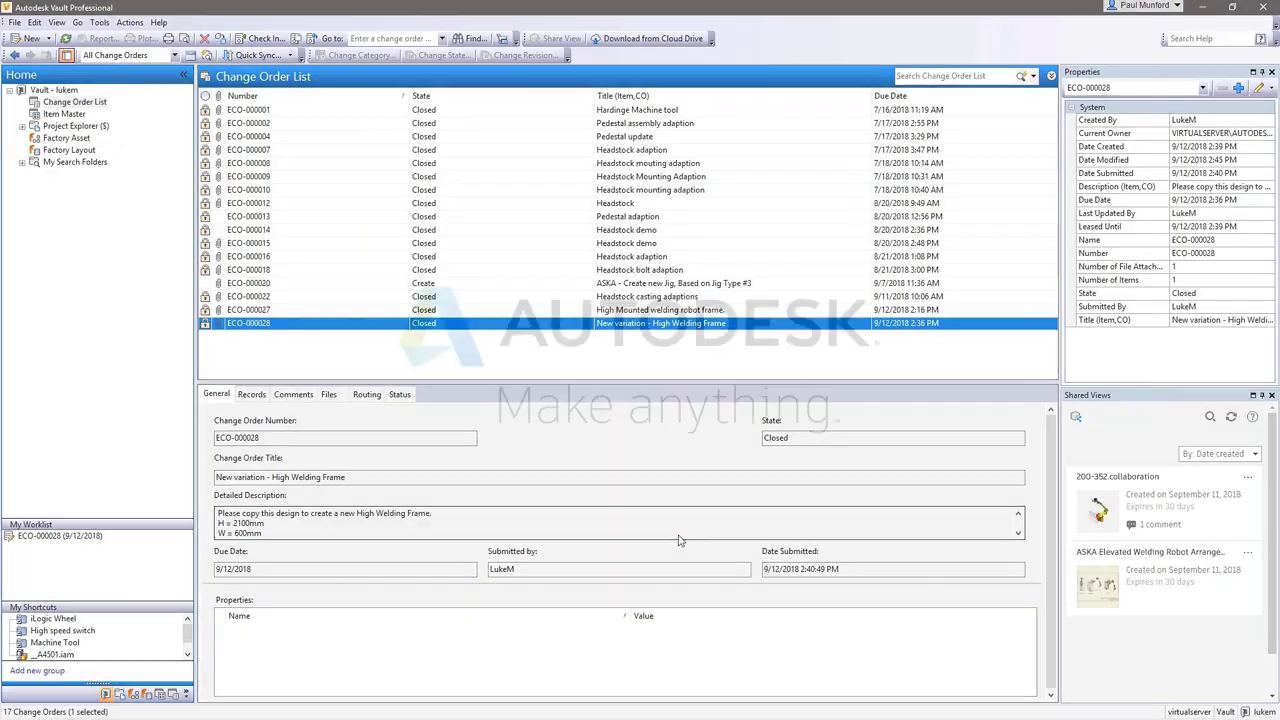